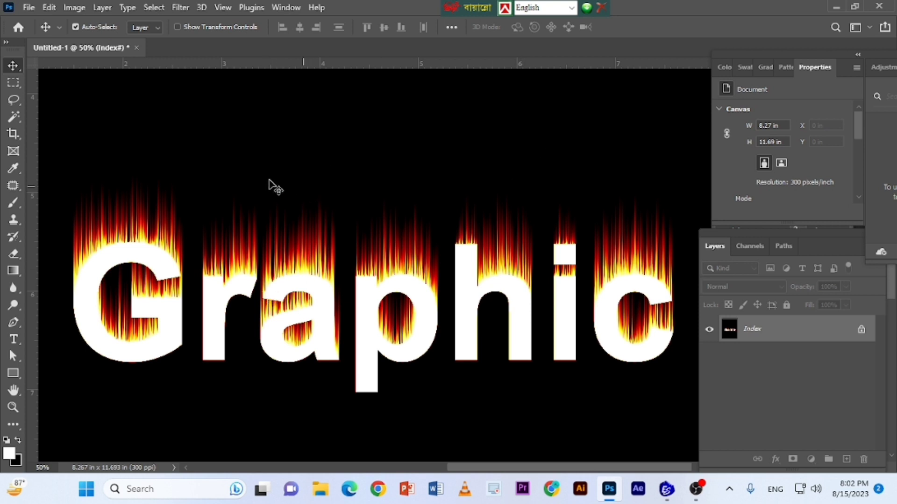
Close the open fire-text document without saving and create a new 8.268 x 11.693 inch RGB document at 300 pixels/inch
click(136, 47)
click(448, 188)
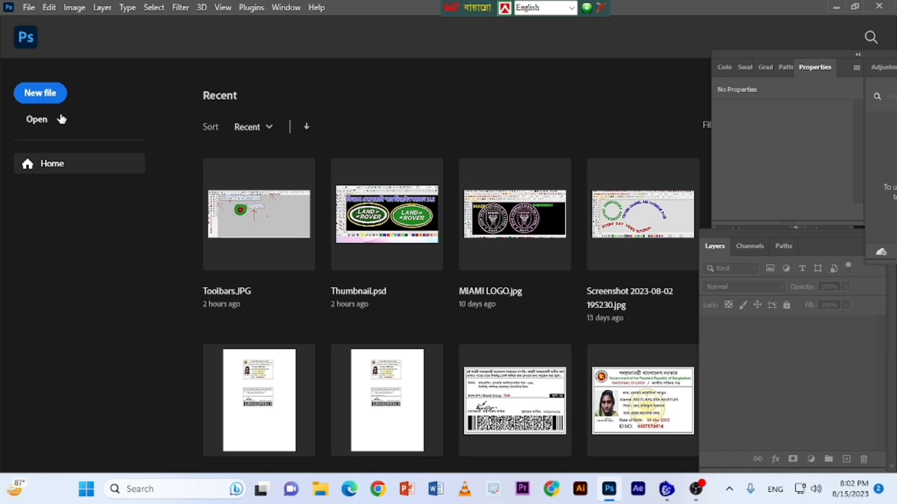
click(50, 96)
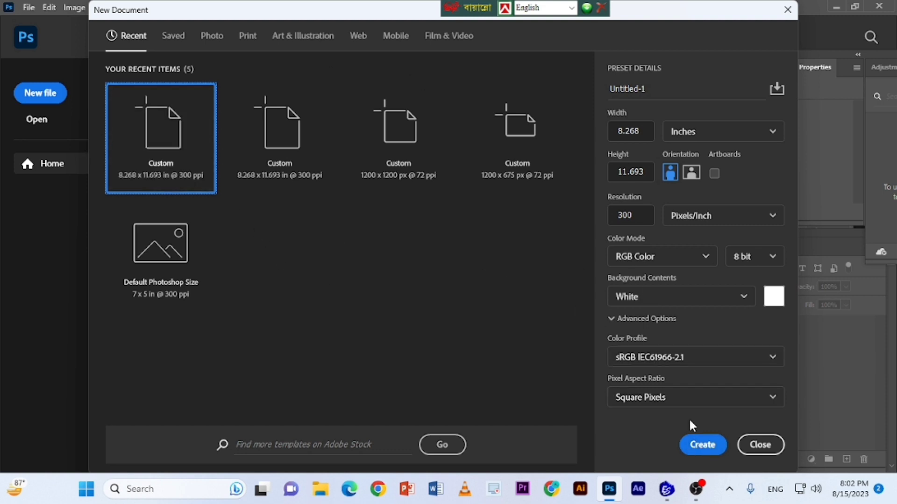
click(699, 448)
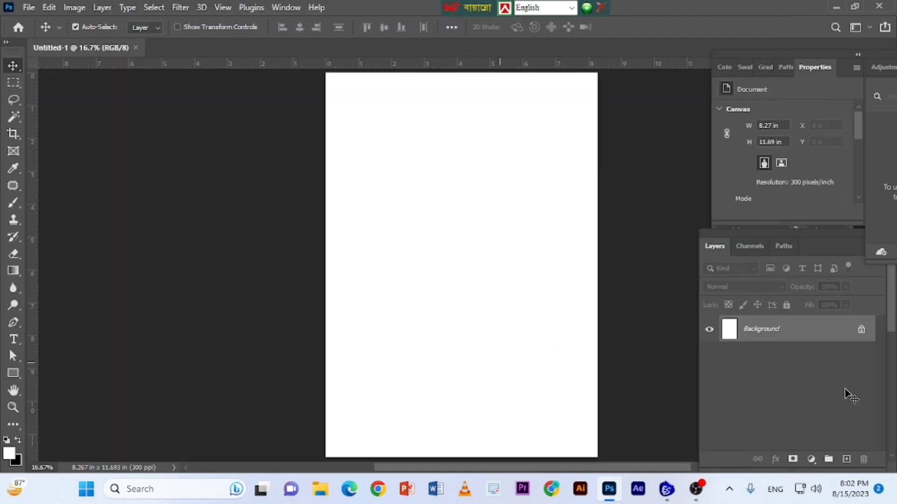
Unlock the background layer, reset the foreground and background colours, and fill the layer with black
click(860, 330)
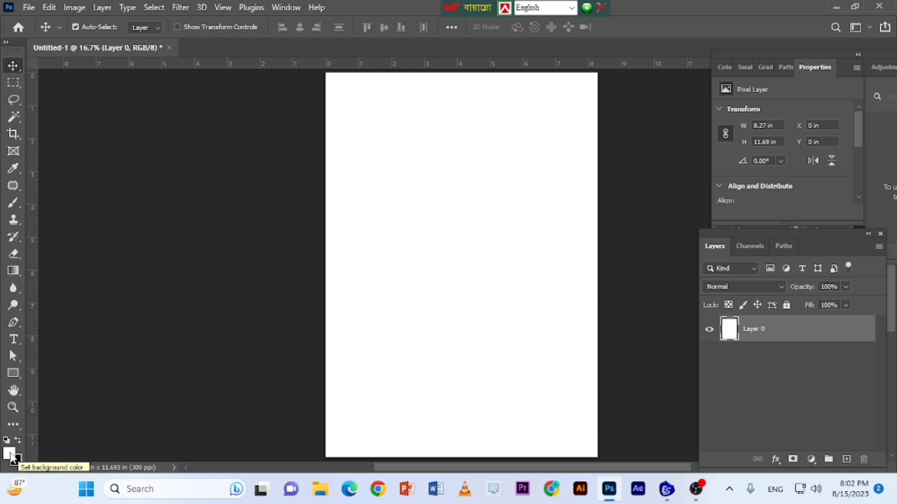
click(5, 439)
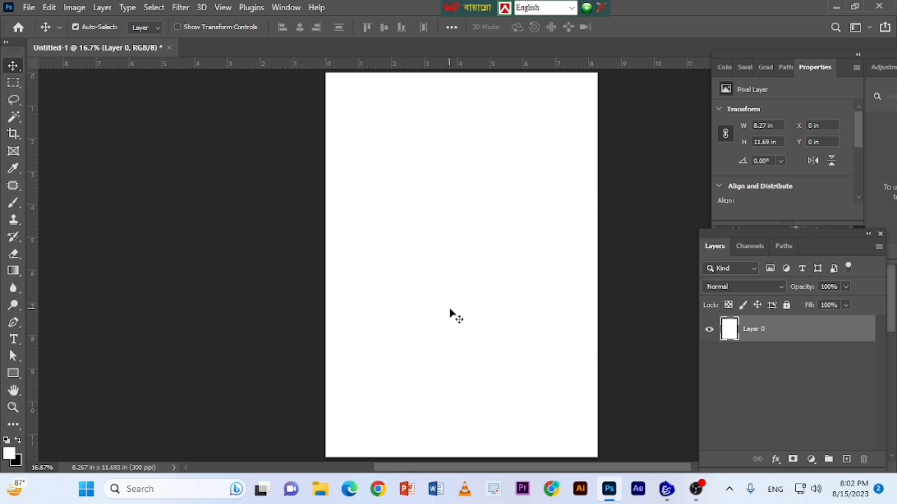
key(ctrl+BackSpace)
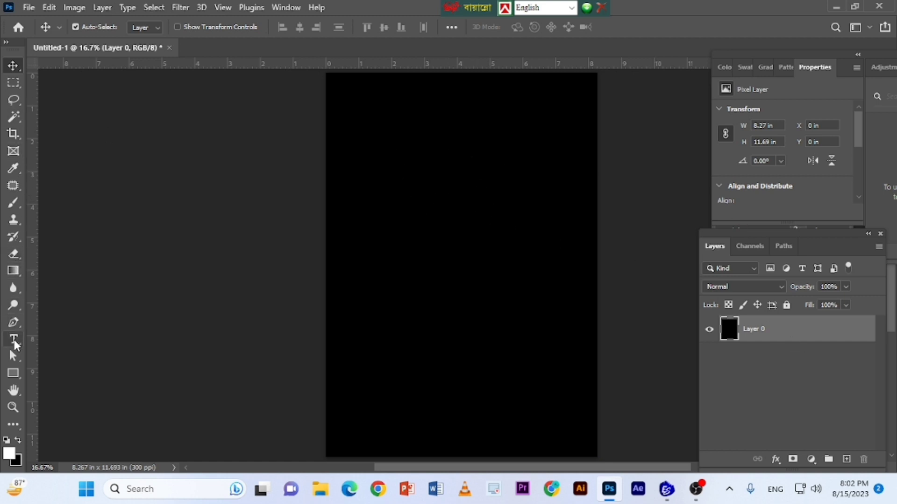
Start a horizontal text line in the upper half of the black page, set in Arial Bold at 48 pt
click(14, 345)
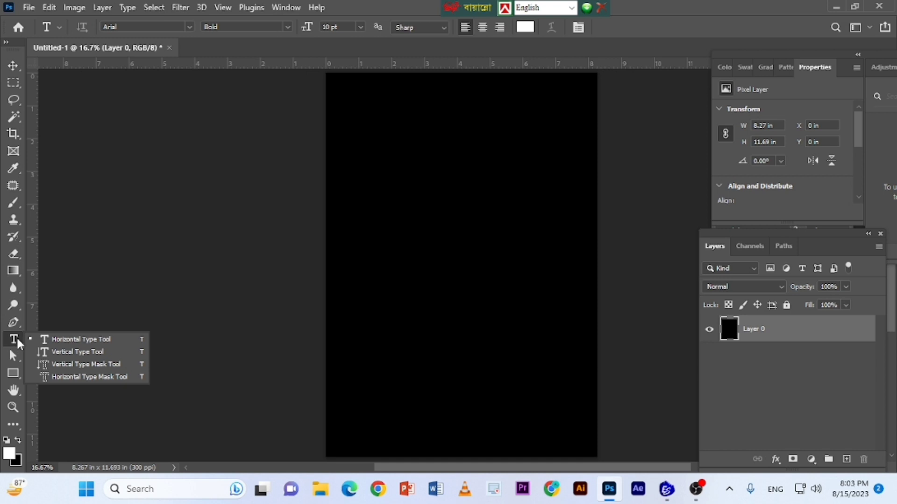
click(72, 339)
click(391, 211)
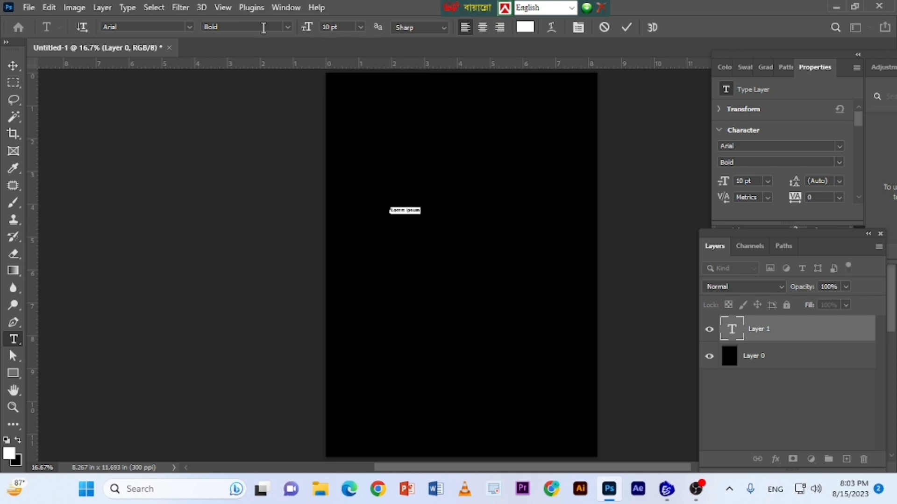
click(189, 27)
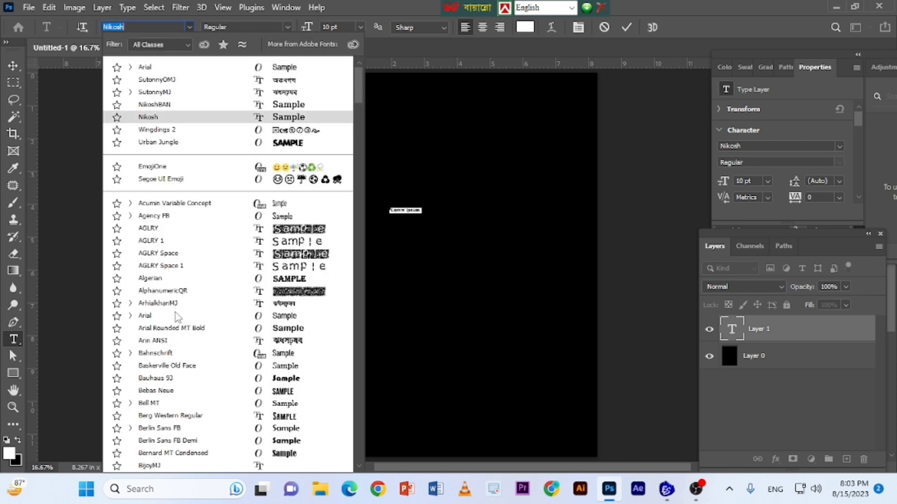
click(150, 69)
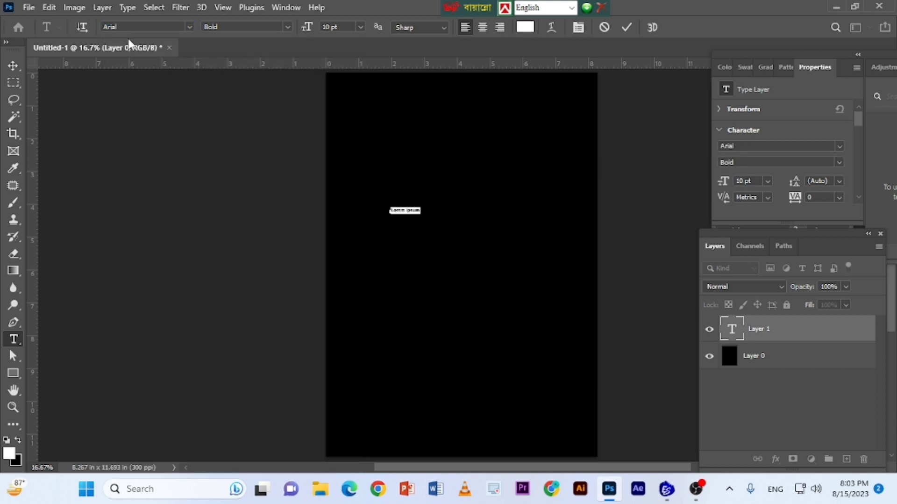
click(361, 27)
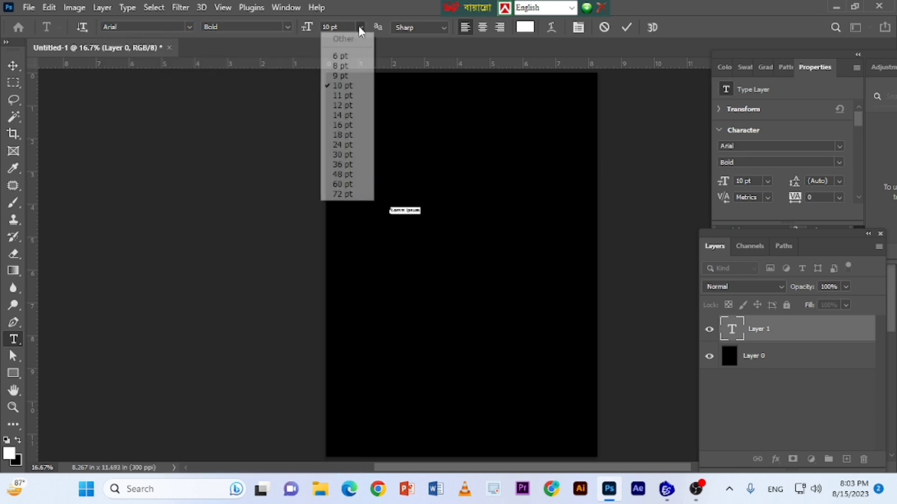
click(341, 175)
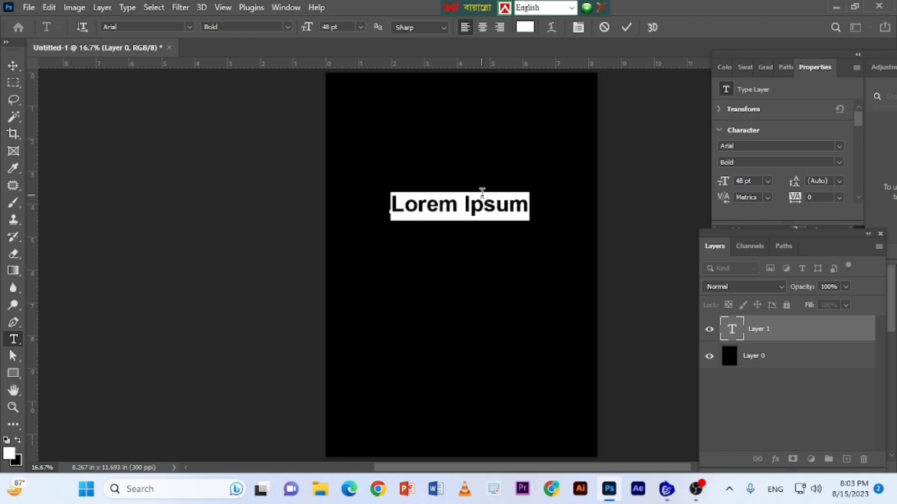
Enter the text "Graphic Design" and move it slightly down and to the left on the page
text(G)
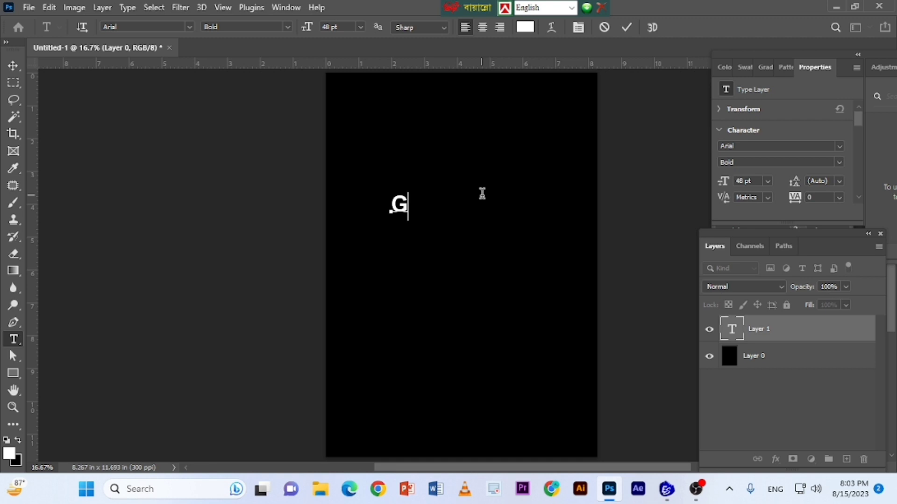
text(raphic de)
key(BackSpace)
key(BackSpace)
text(De)
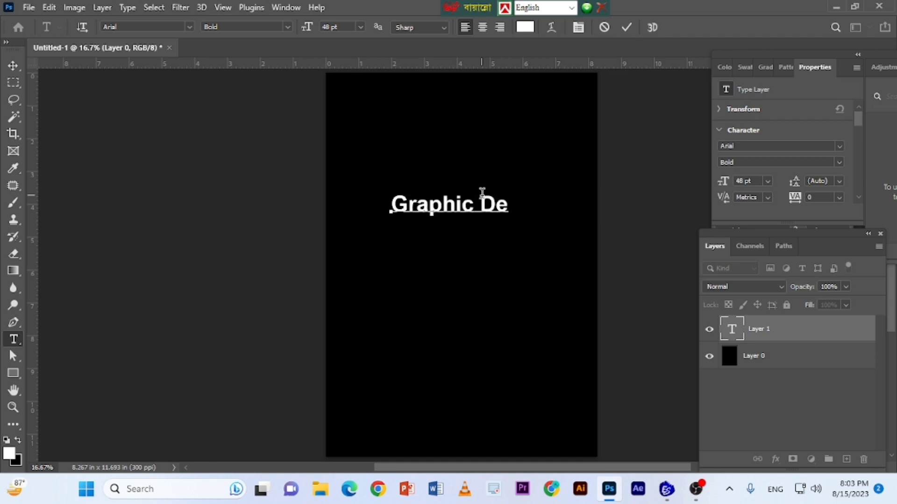
text(sign)
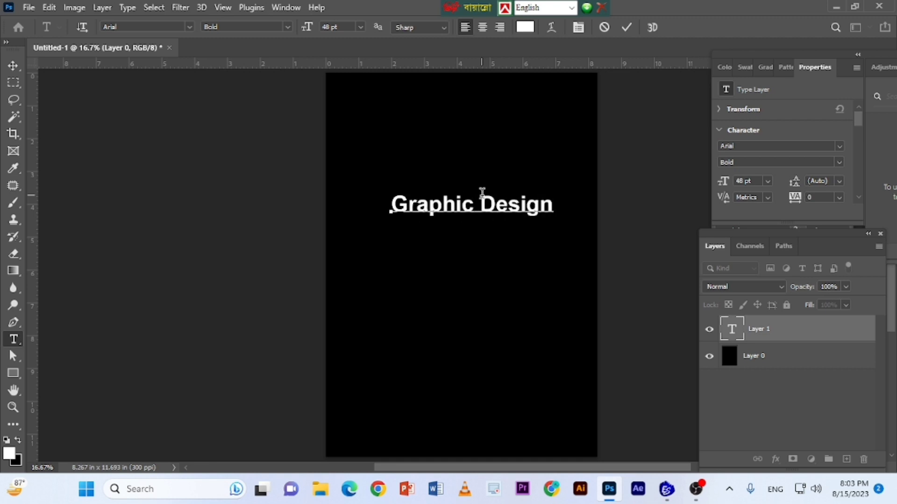
click(12, 63)
drag(448, 200, 429, 229)
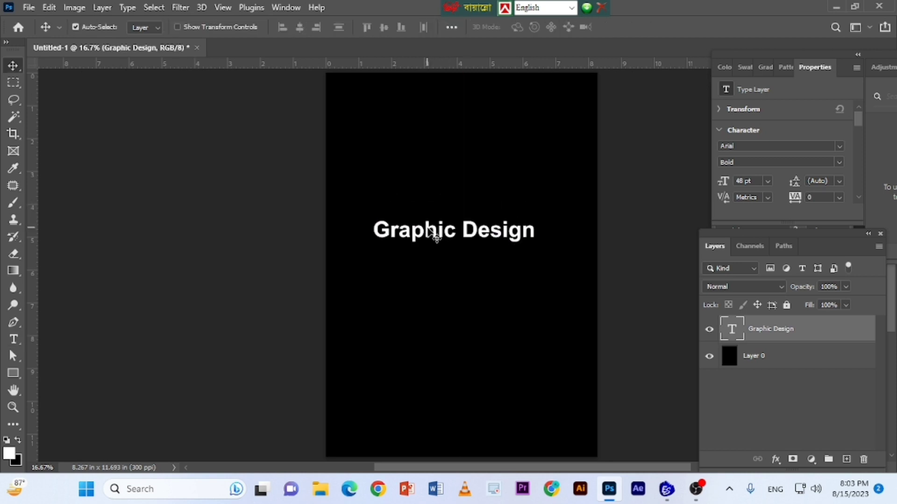
Enlarge the "Graphic Design" text to about 166% width and 416% height so it spans the page
key(ctrl+t)
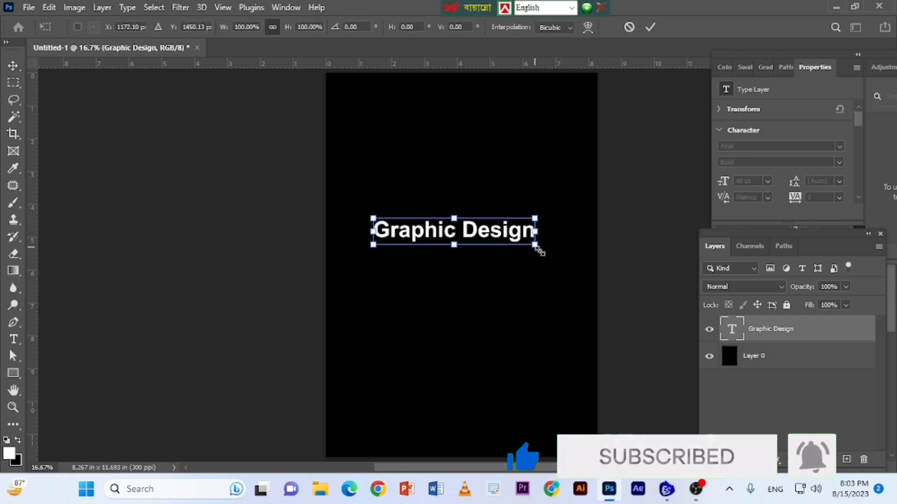
drag(538, 245, 587, 293)
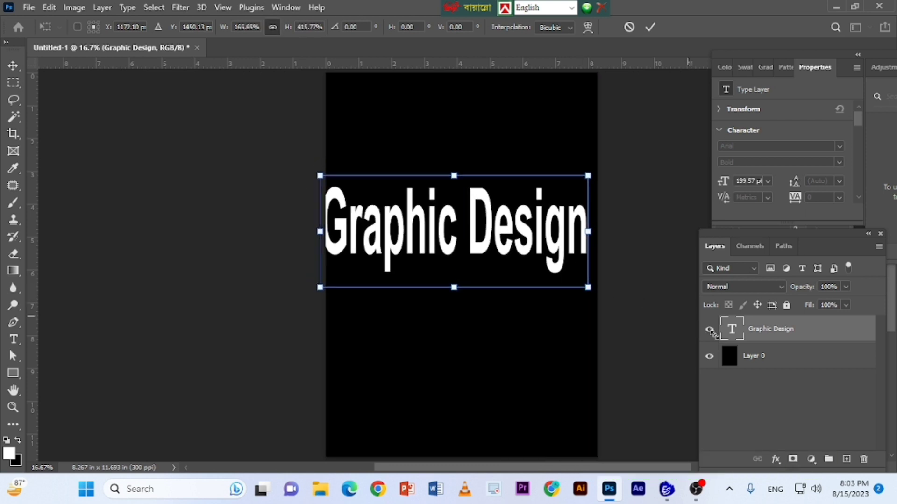
key(Return)
Remove the word "Design" from the text and move the remaining "Graphic" towards the middle of the page
double_click(732, 328)
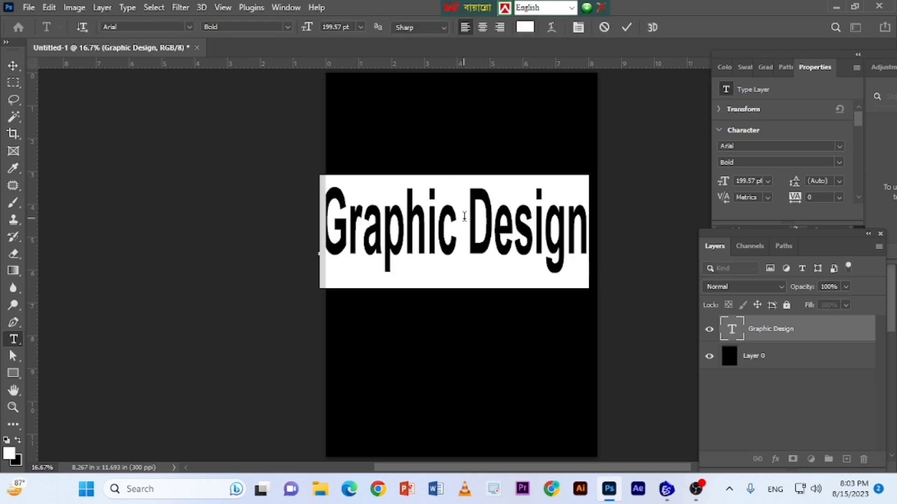
drag(466, 219, 644, 216)
key(ctrl+x)
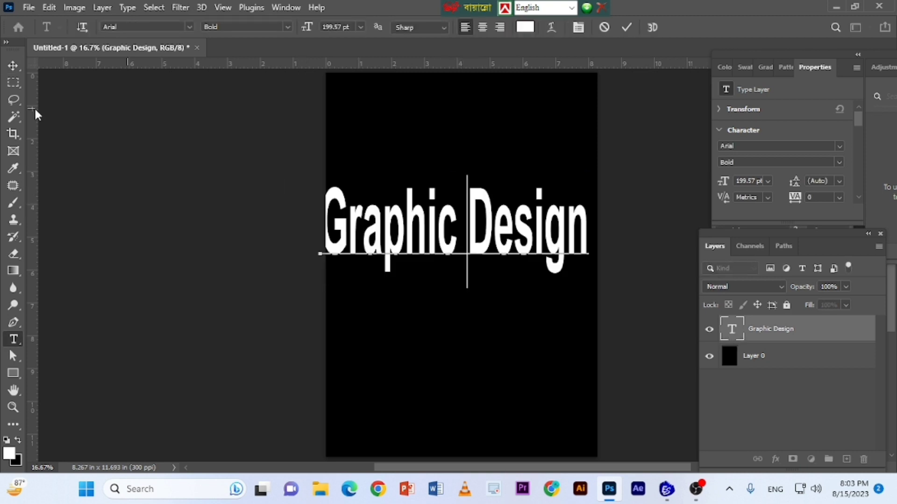
click(13, 66)
drag(396, 249, 447, 255)
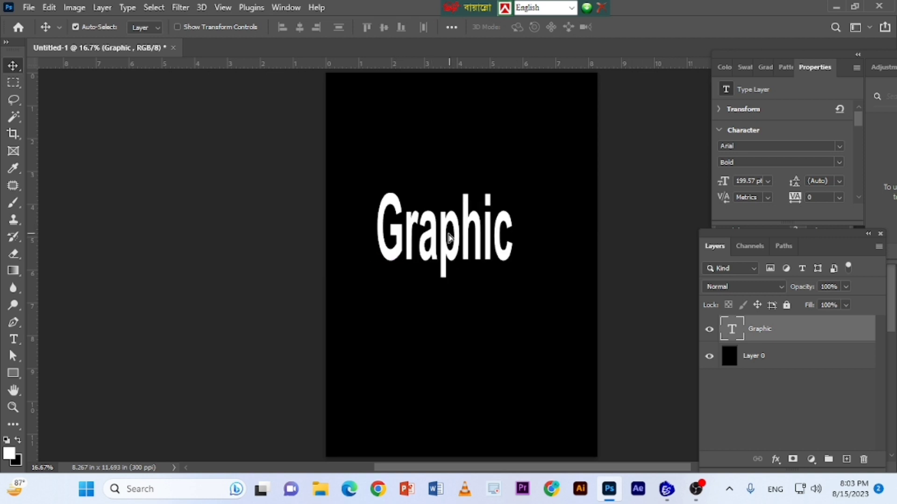
Stretch the "Graphic" text to about 172% width and 109% height and position it across the page
key(ctrl+t)
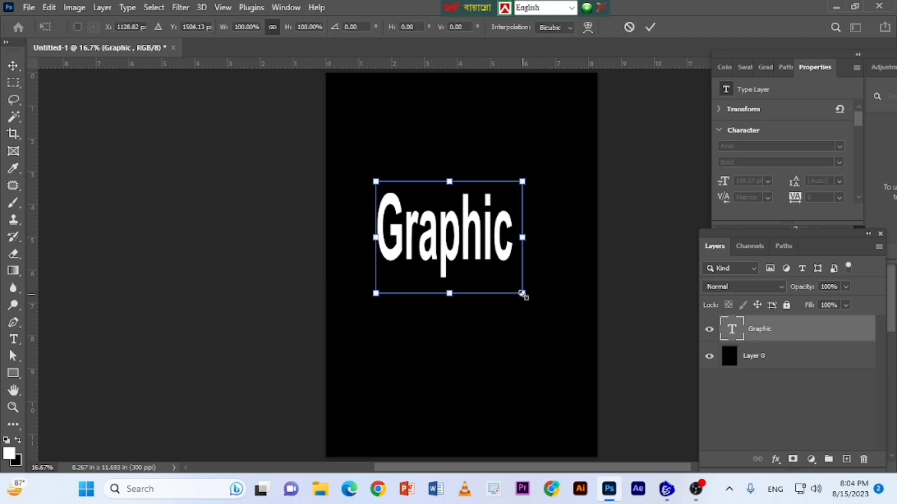
drag(527, 293, 576, 299)
drag(516, 259, 513, 261)
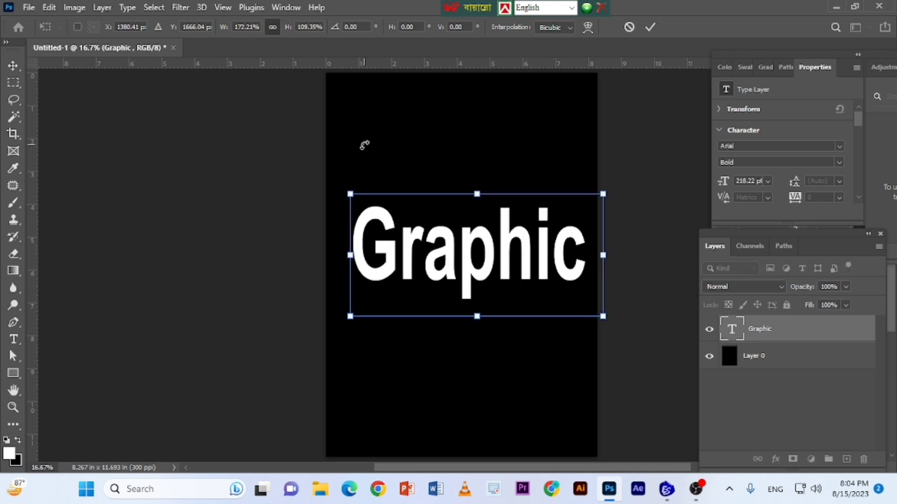
key(Return)
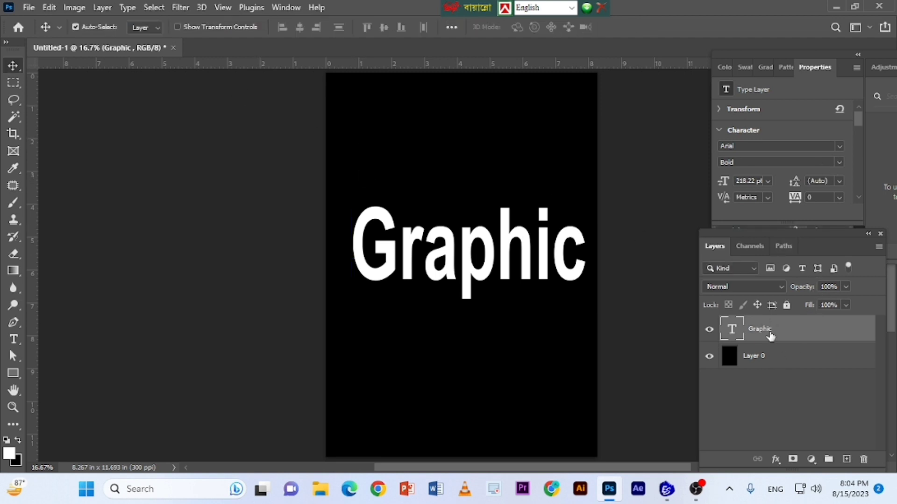
Align the "Graphic" text layer and Layer 0 to each other's horizontal and vertical centres, then clear the layer selection
click(762, 359)
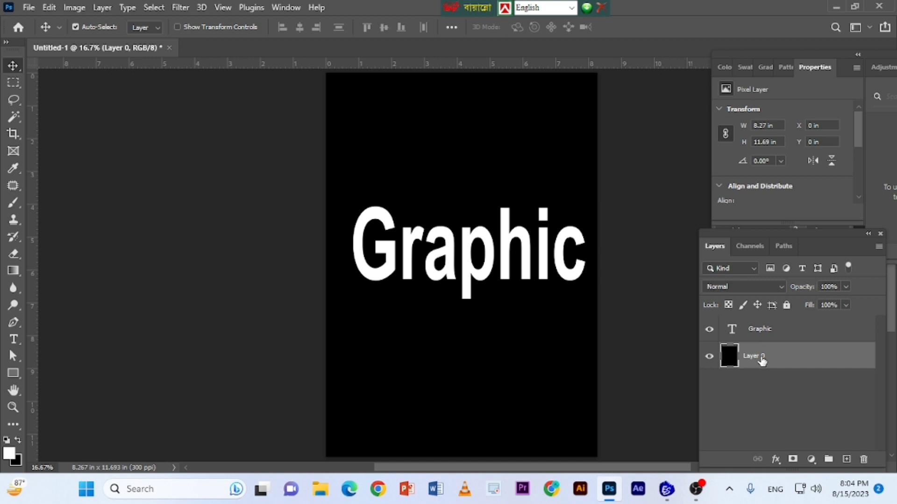
click(775, 332)
ctrl+click(777, 335)
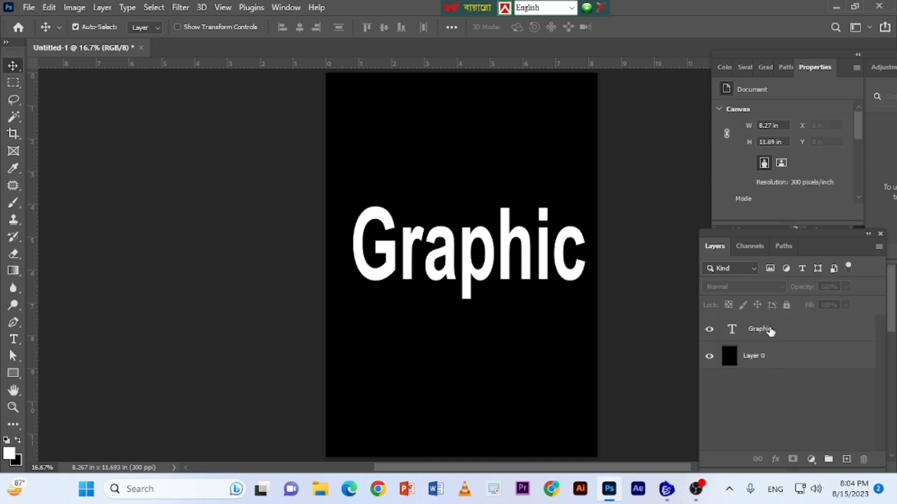
ctrl+click(769, 357)
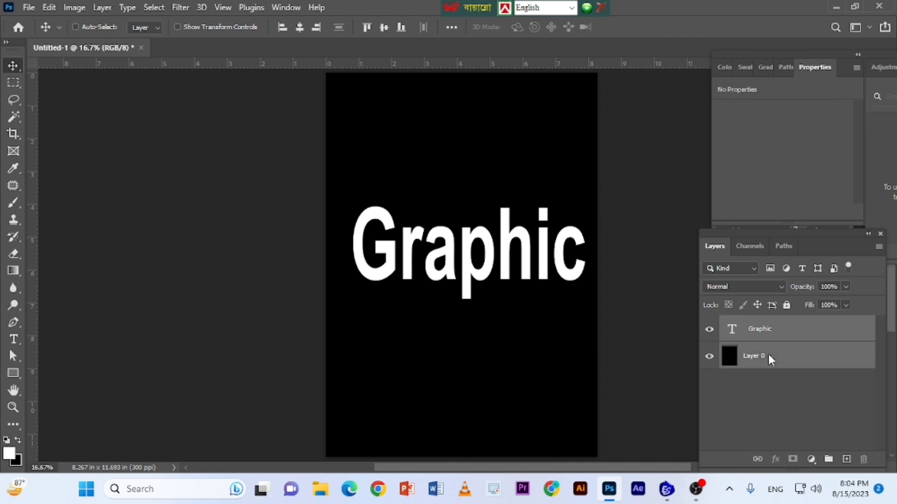
click(300, 26)
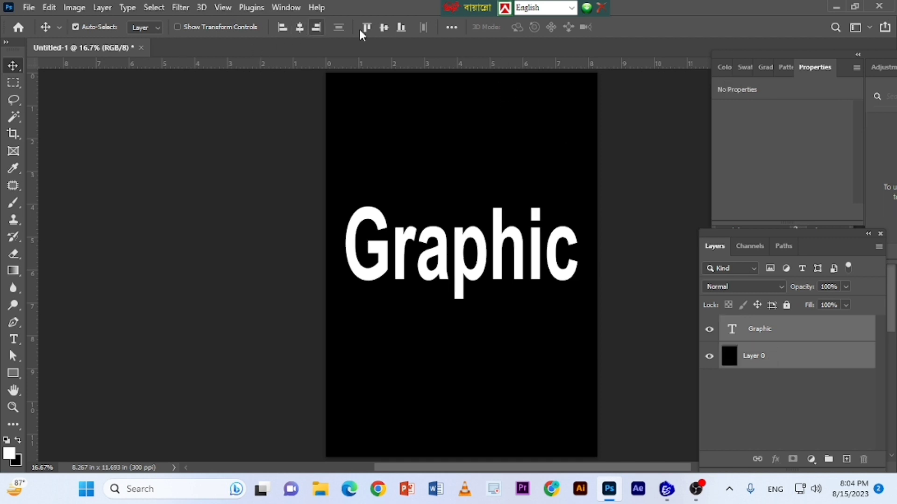
click(384, 27)
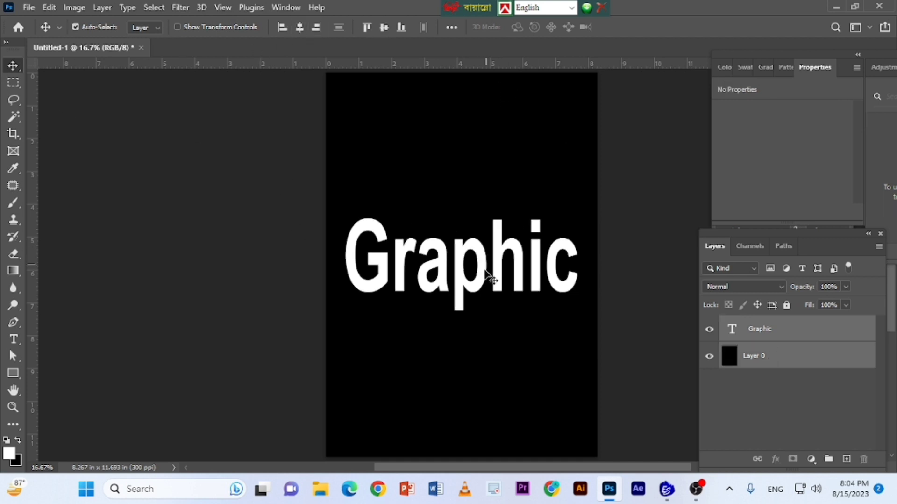
click(793, 383)
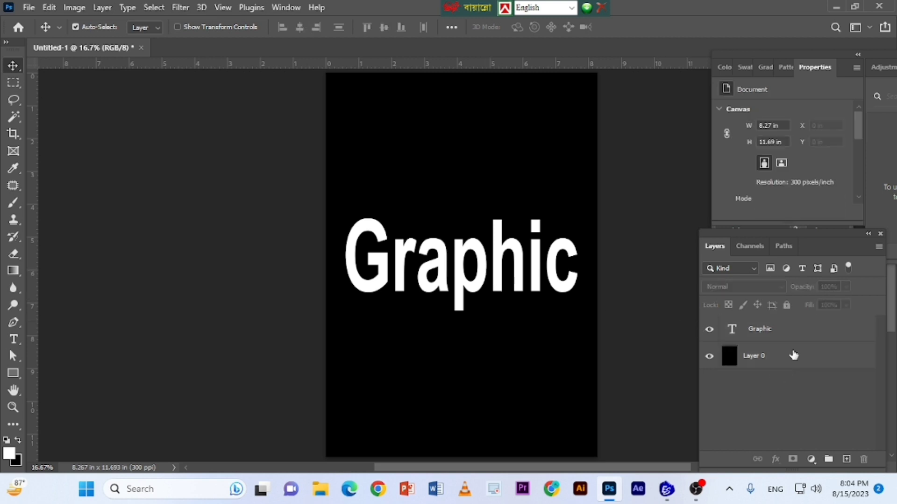
Rotate the "Graphic" text layer 90° clockwise
click(760, 329)
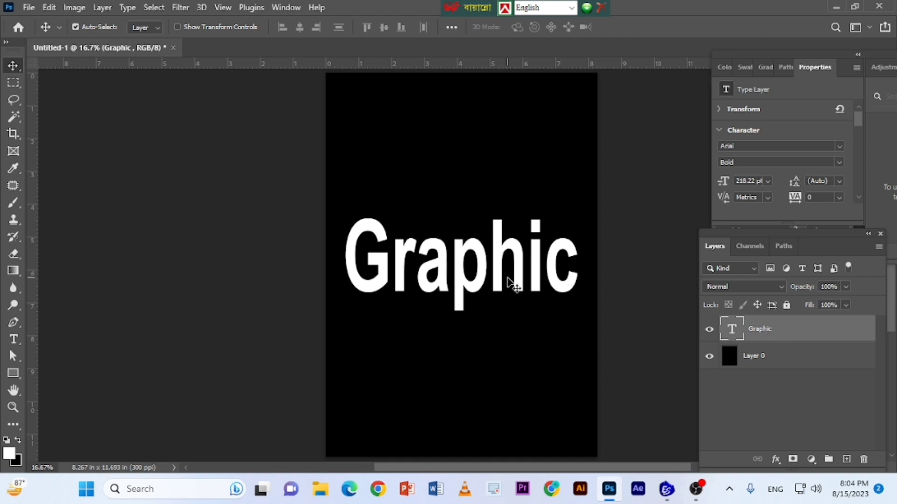
key(ctrl+t)
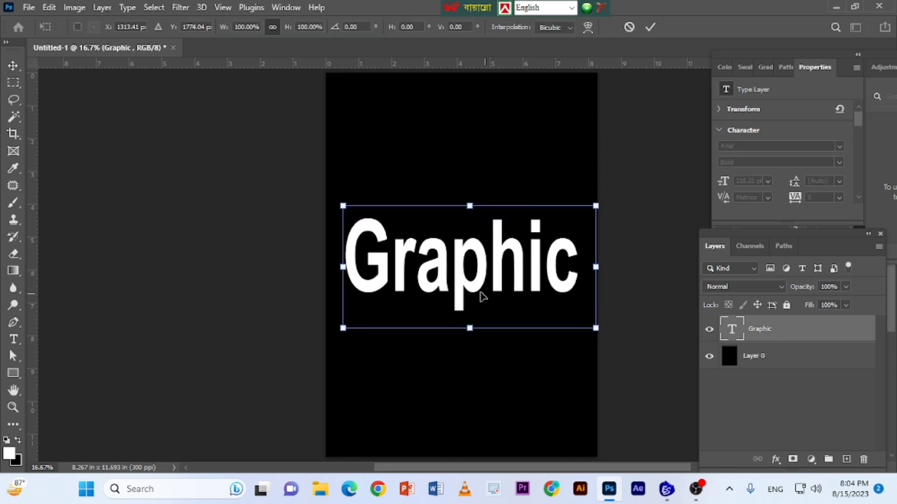
right_click(535, 244)
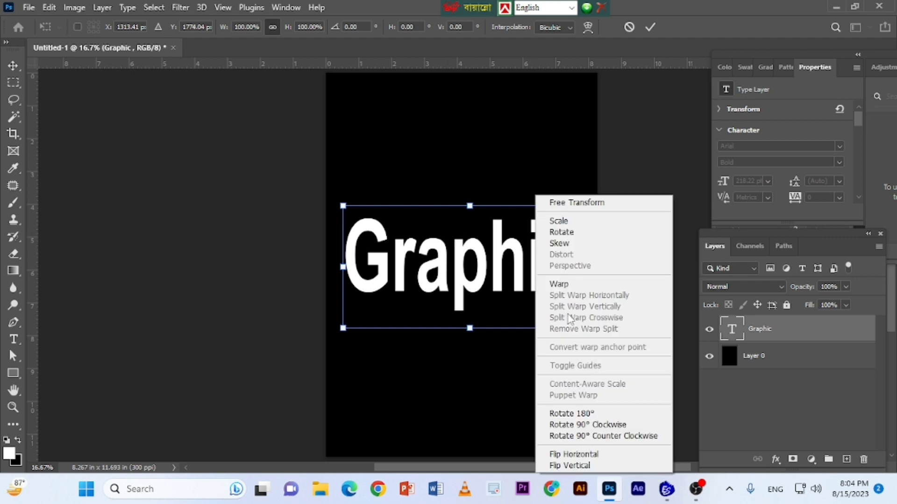
click(592, 425)
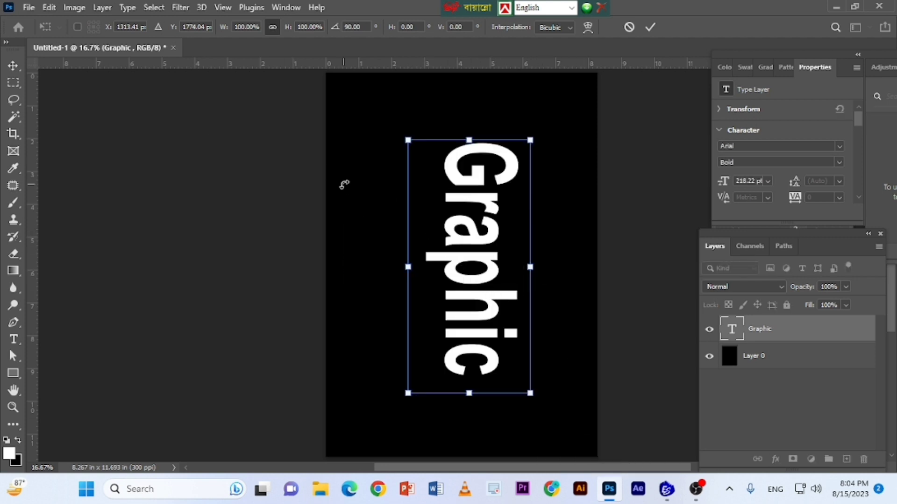
key(Return)
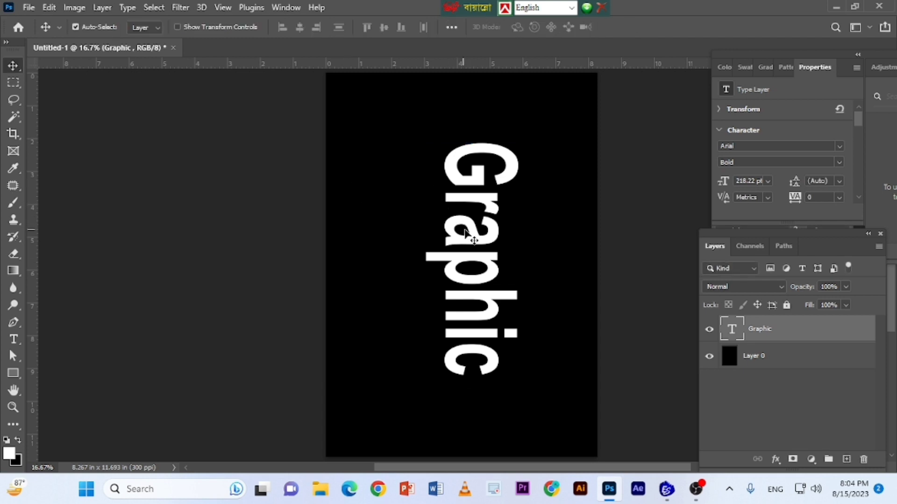
key(ctrl+t)
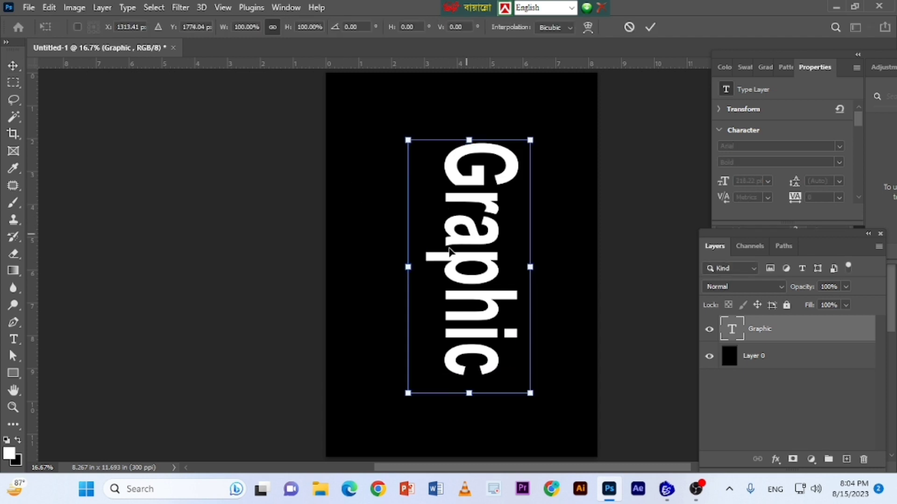
drag(514, 117, 417, 118)
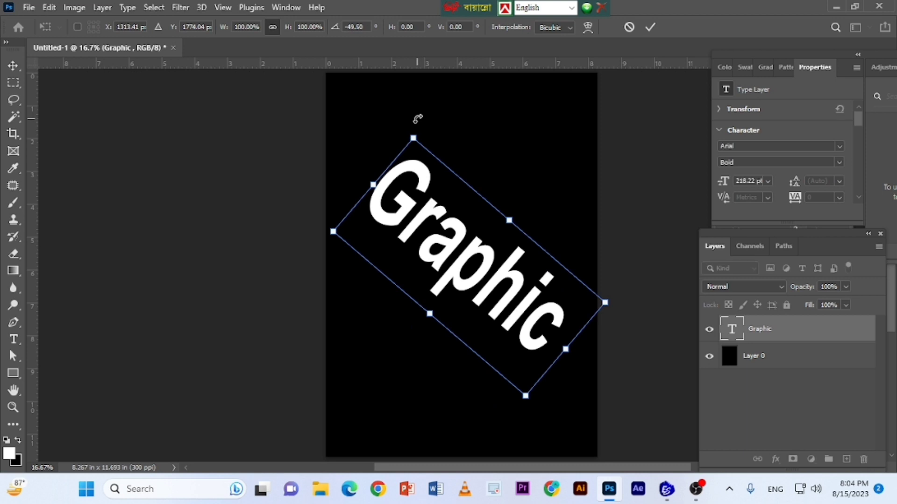
key(ctrl+z)
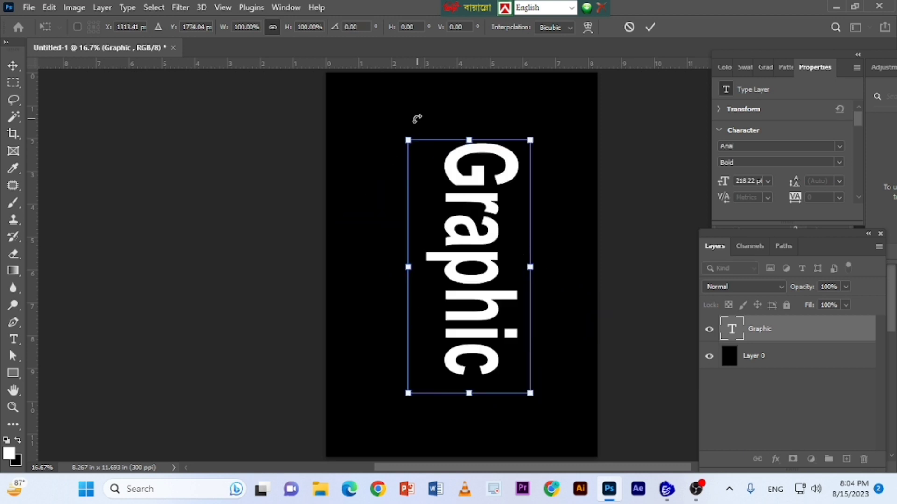
key(Return)
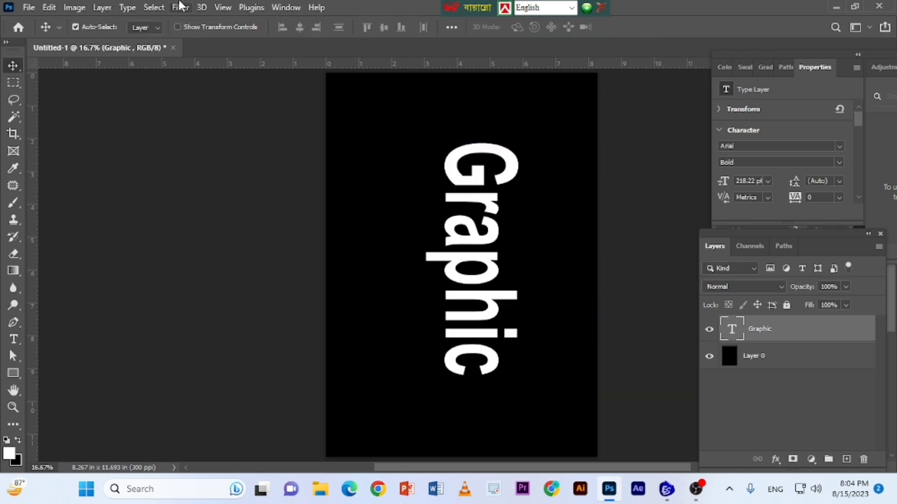
Rasterize the "Graphic" text layer and apply the Wind filter with method Wind and direction From the Left
click(180, 8)
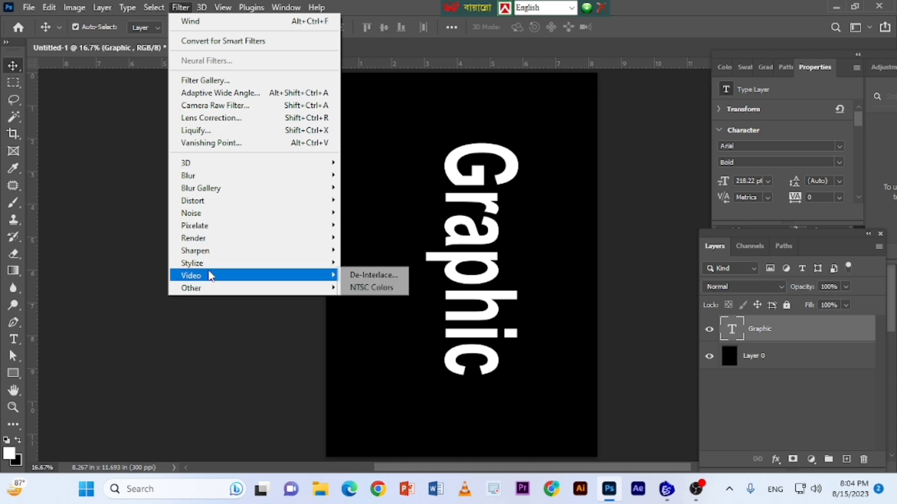
mouse_move(194, 268)
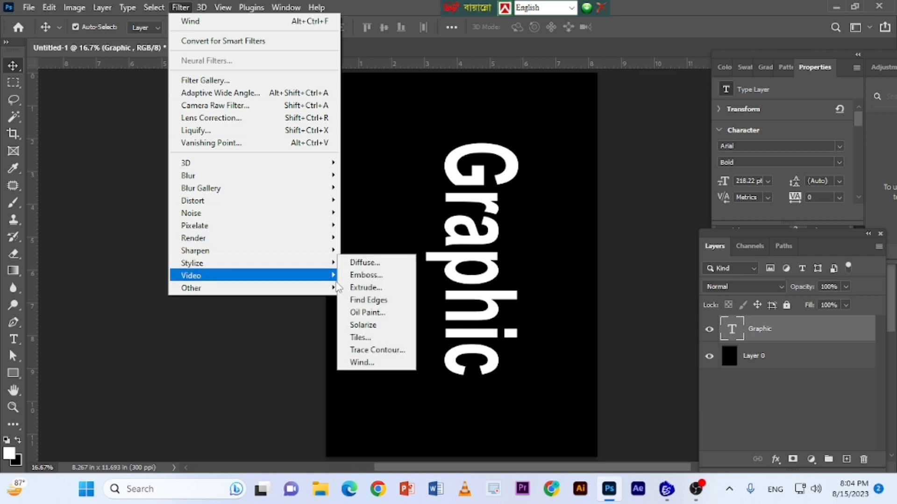
click(374, 363)
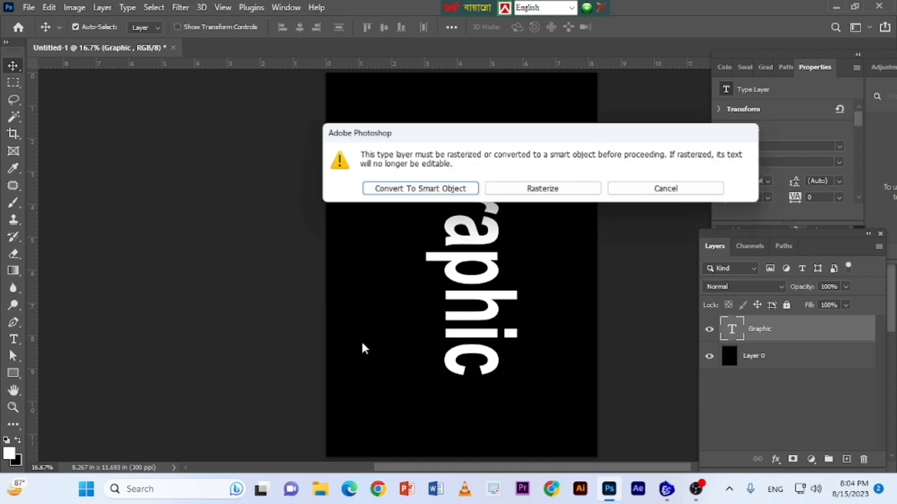
click(551, 193)
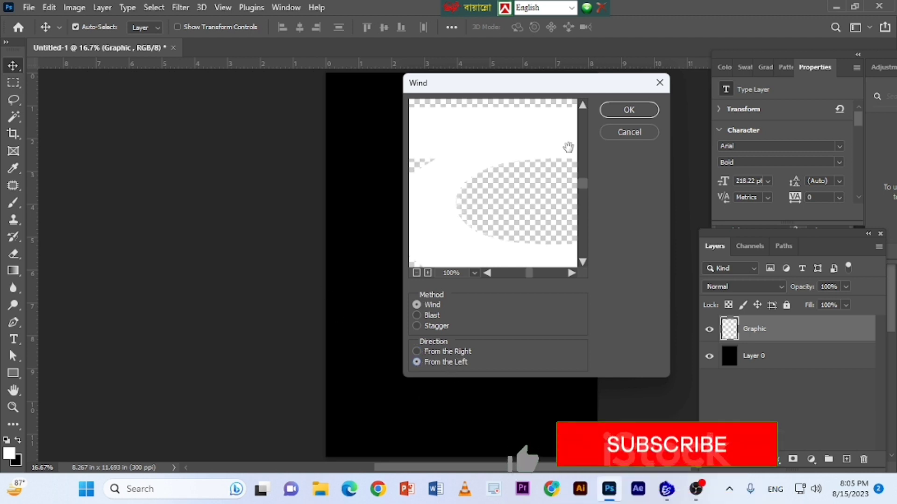
click(635, 106)
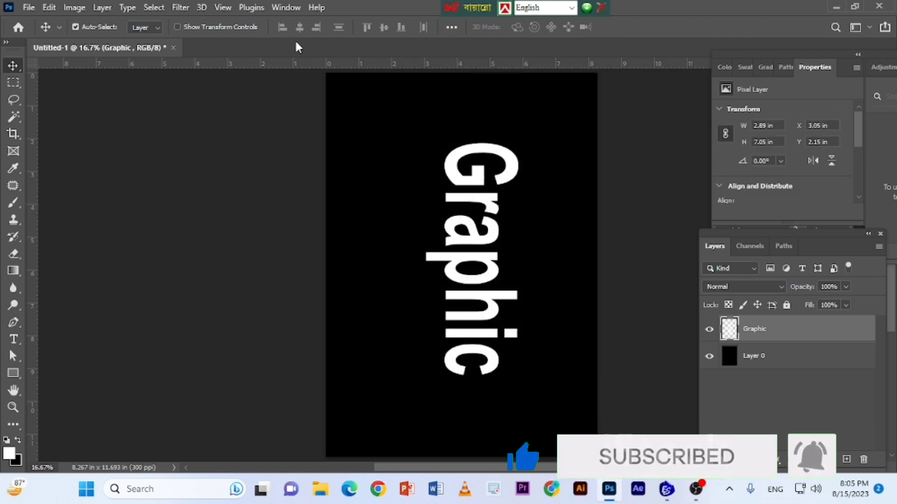
Reapply the Wind filter with the same settings several more times to the "Graphic" layer to lengthen its streaks
click(183, 8)
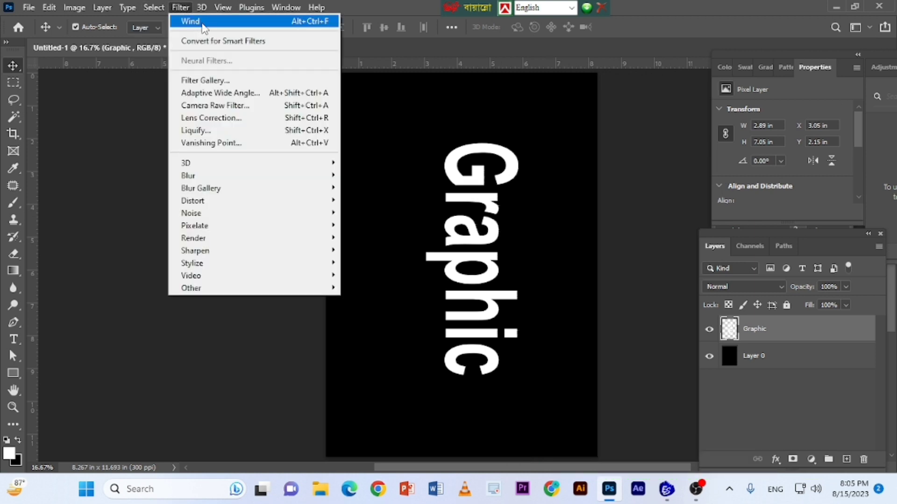
click(202, 24)
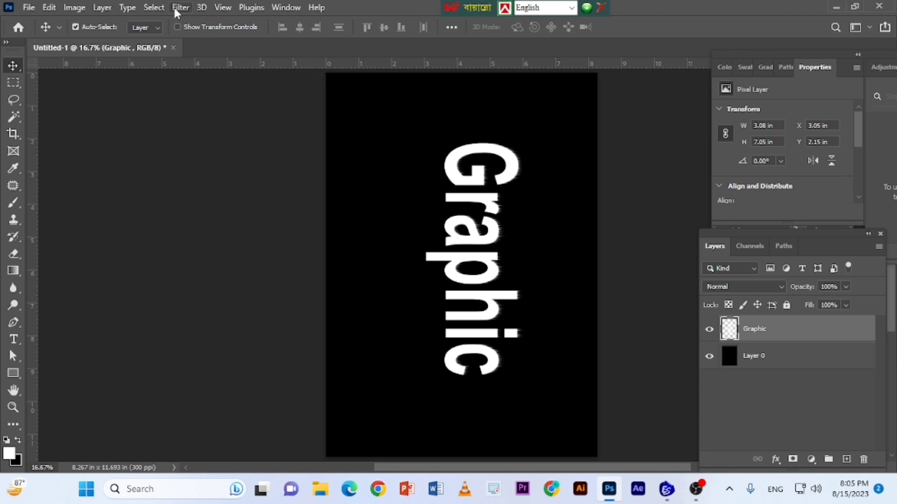
click(175, 8)
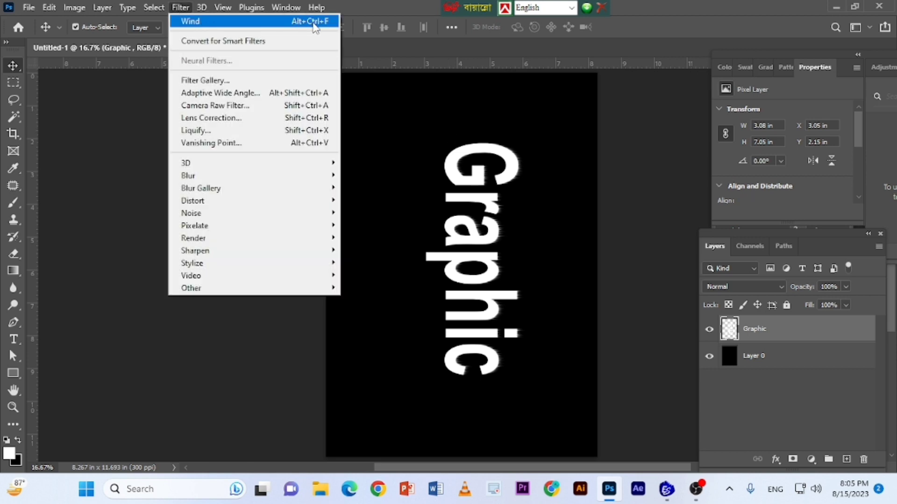
click(374, 80)
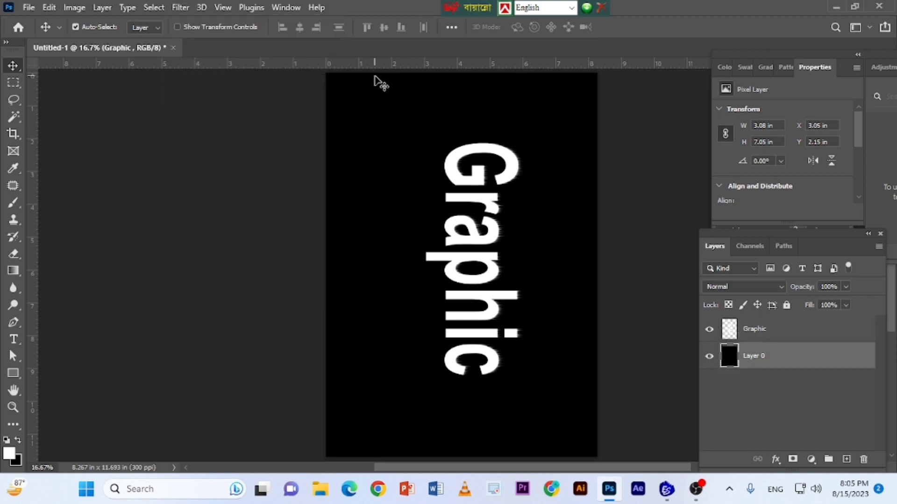
click(801, 333)
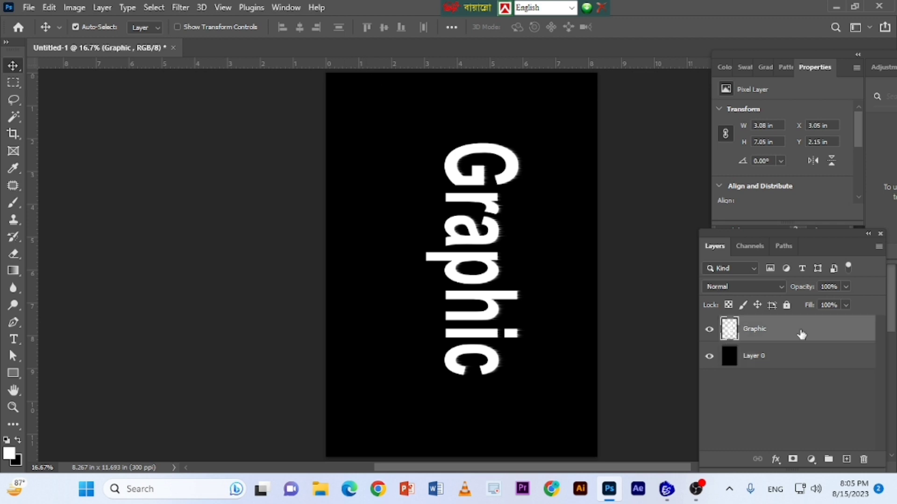
key(ctrl+alt+f)
key(ctrl+alt+f)
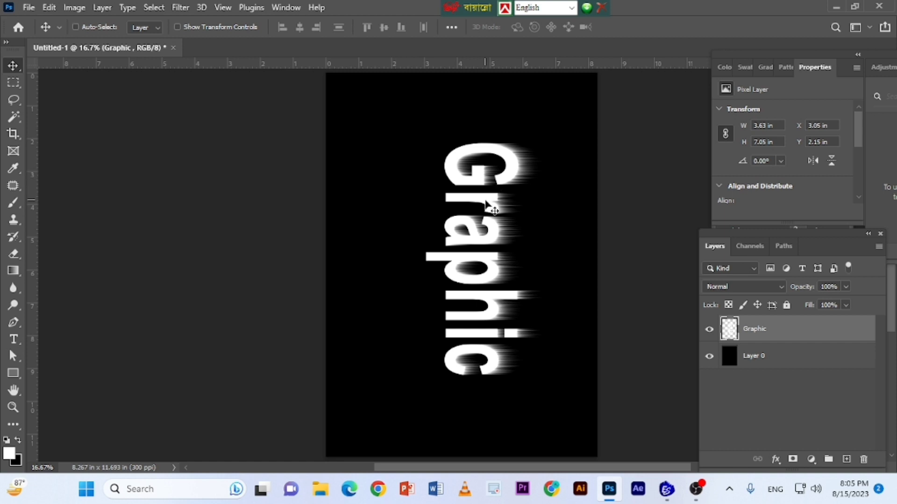
Rotate the "Graphic" layer 90° counter clockwise so the word reads horizontally
key(ctrl+t)
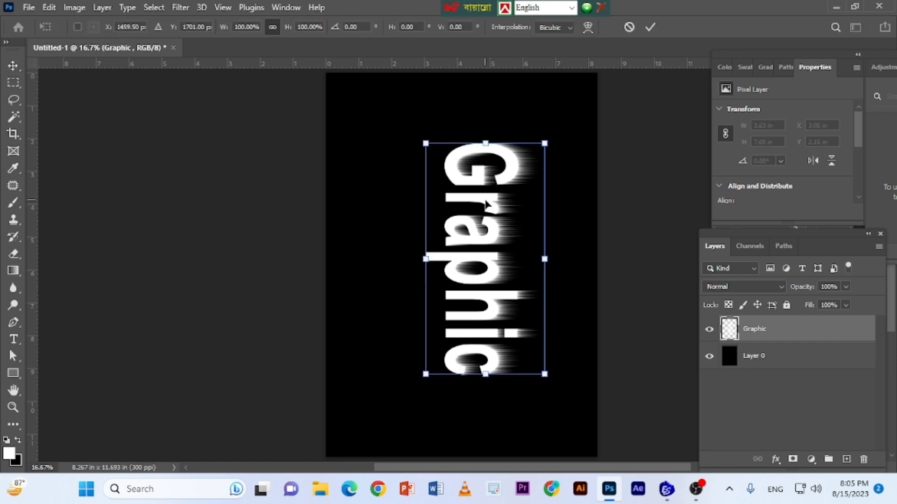
right_click(495, 197)
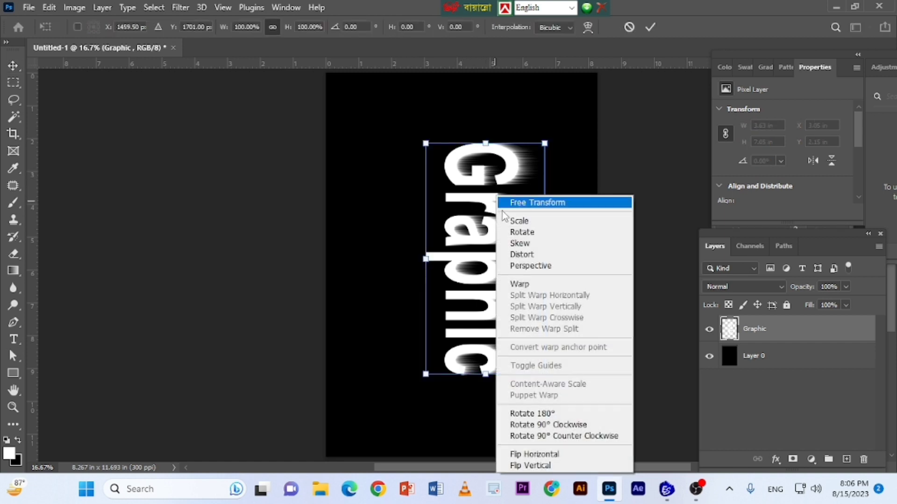
click(547, 436)
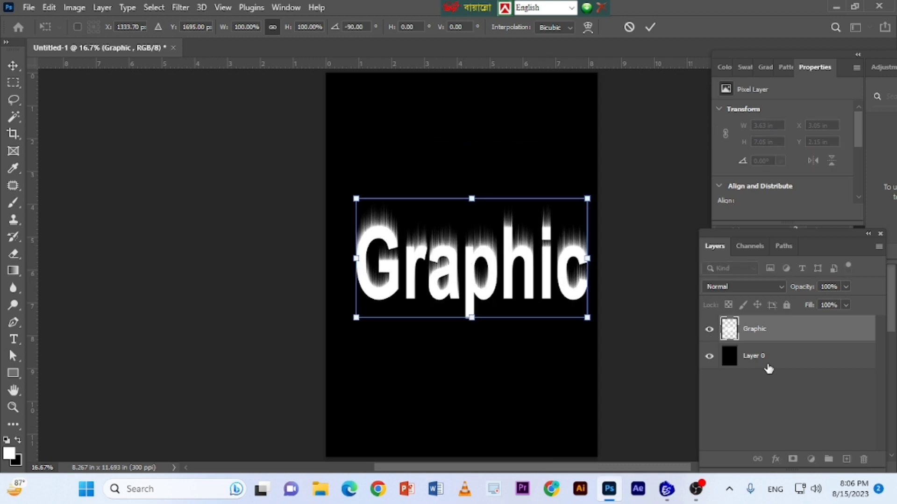
key(Return)
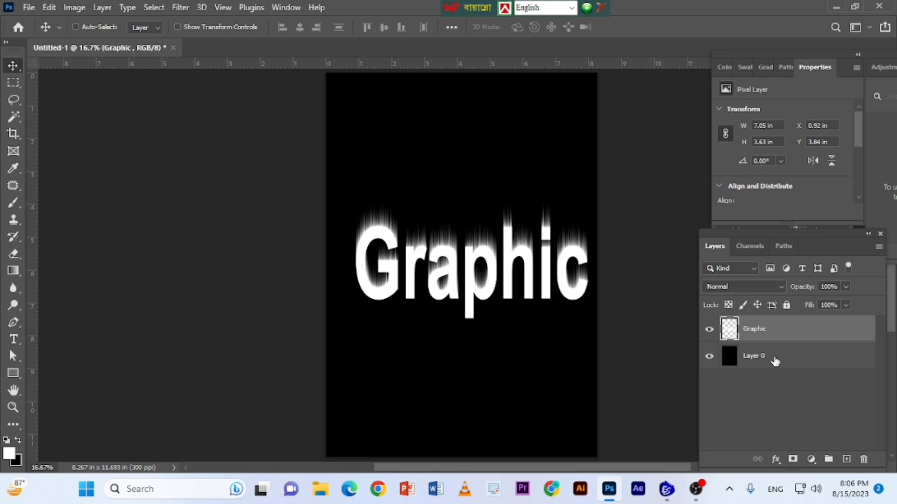
Align the "Graphic" layer and Layer 0 to each other's vertical and horizontal centres, then clear the layer selection
shift+click(769, 356)
click(383, 27)
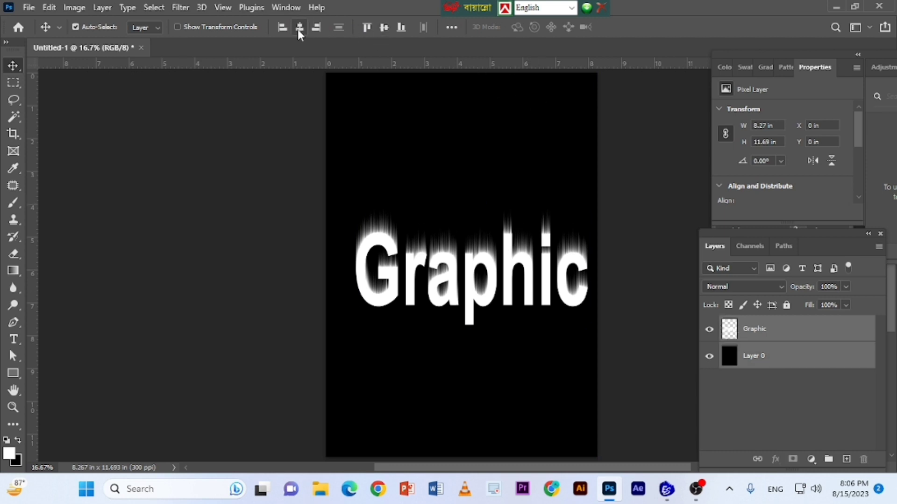
click(299, 27)
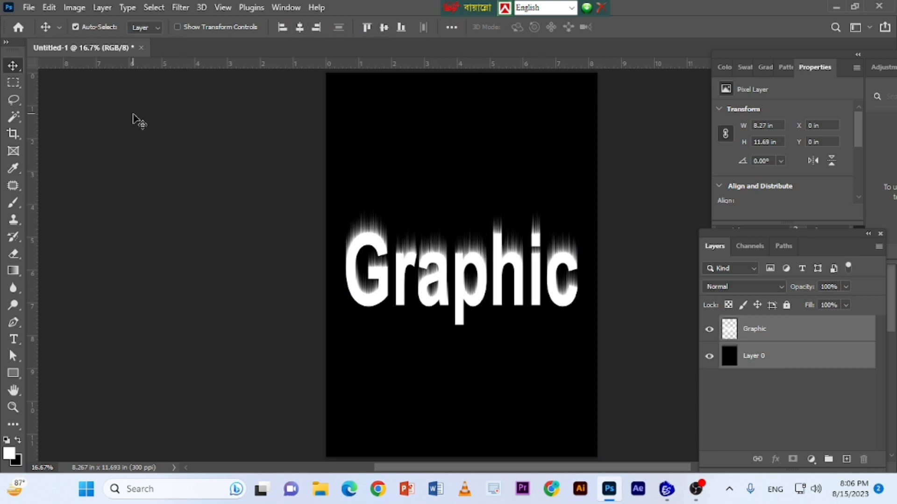
click(134, 120)
Convert the document to Grayscale mode, merging the layers and discarding the color information
click(765, 337)
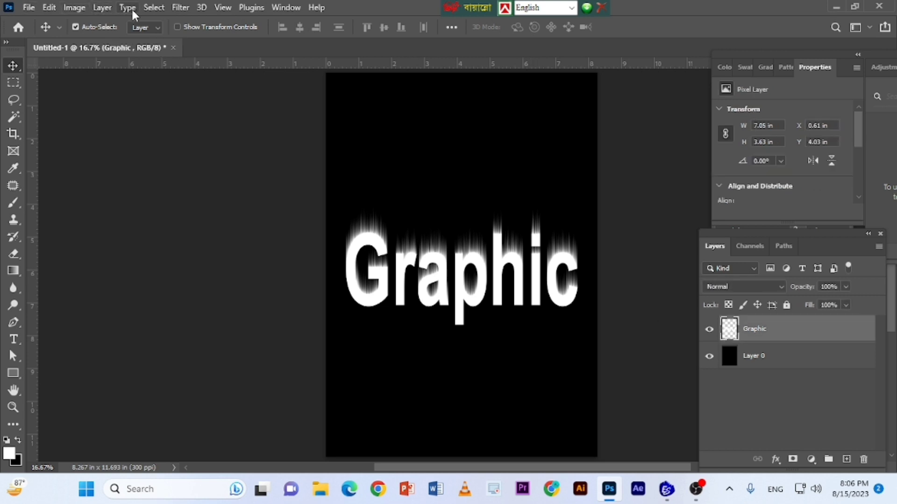
click(74, 7)
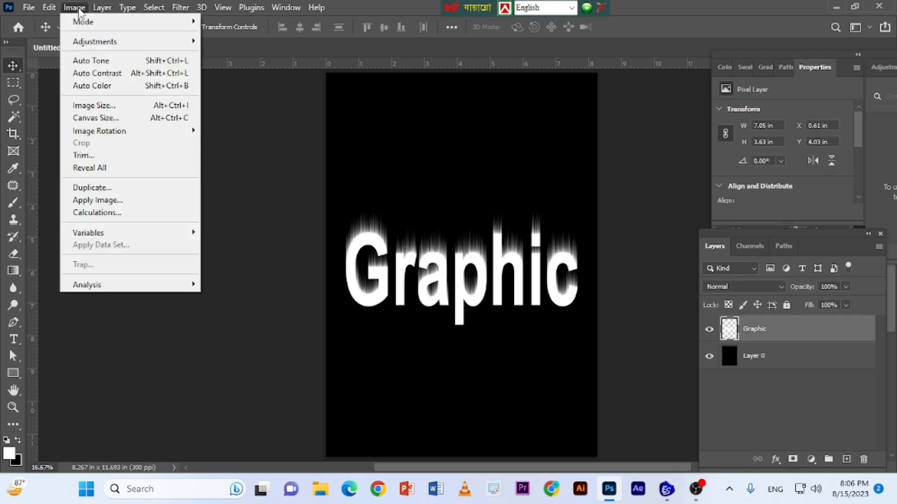
mouse_move(99, 24)
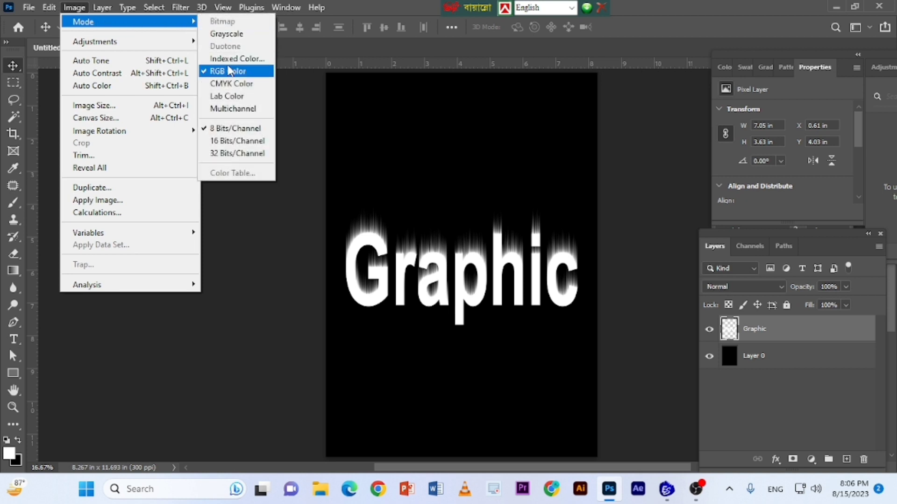
click(234, 37)
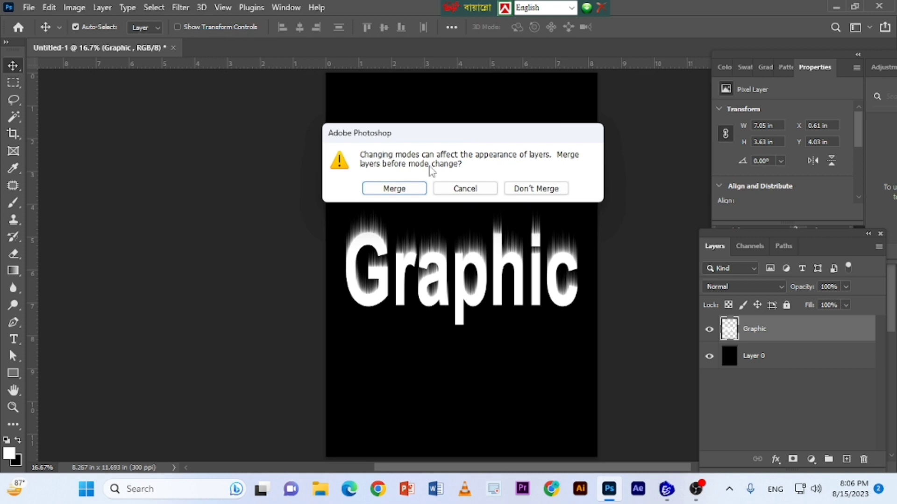
click(396, 188)
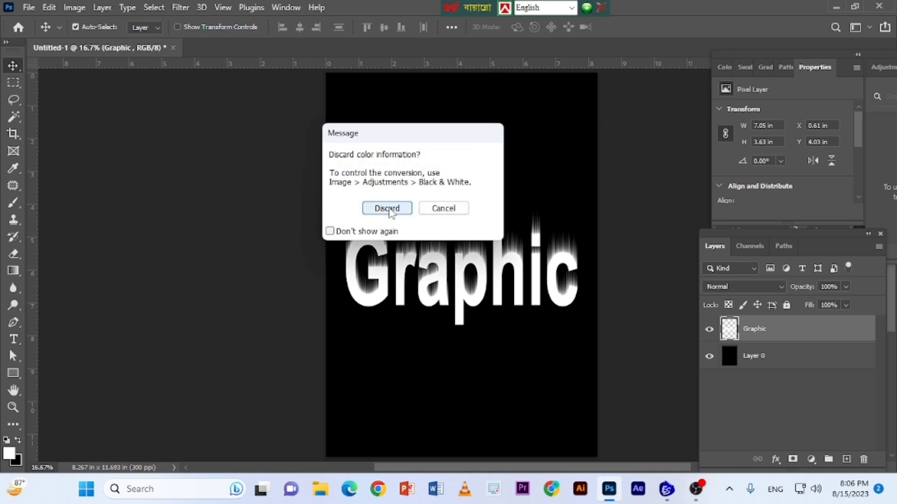
click(387, 208)
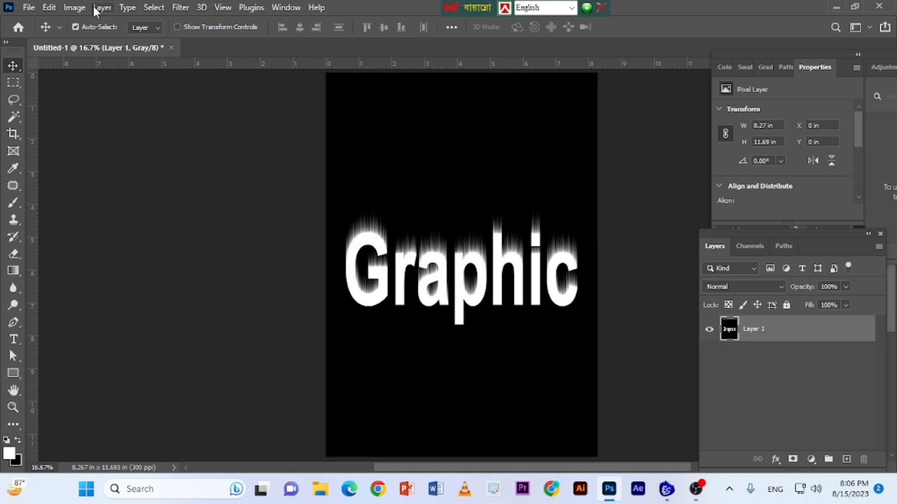
Convert the grayscale image to Indexed Color mode and flatten its layers
click(75, 8)
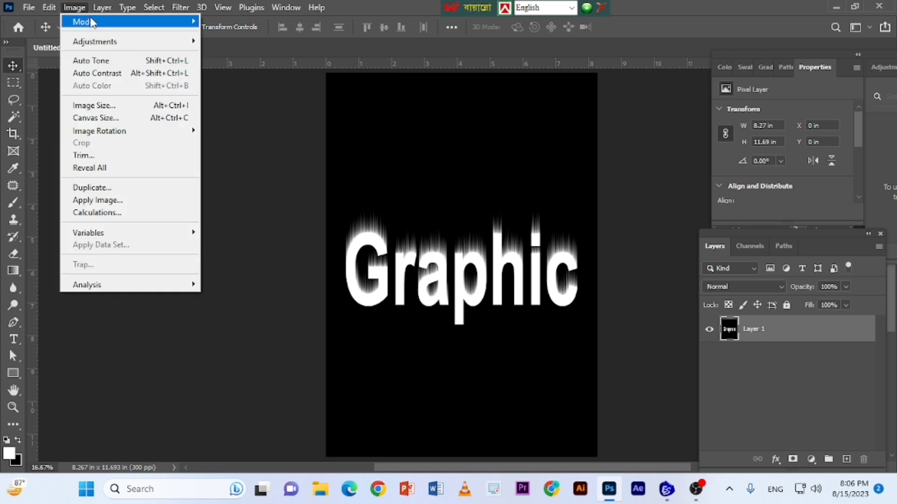
mouse_move(92, 22)
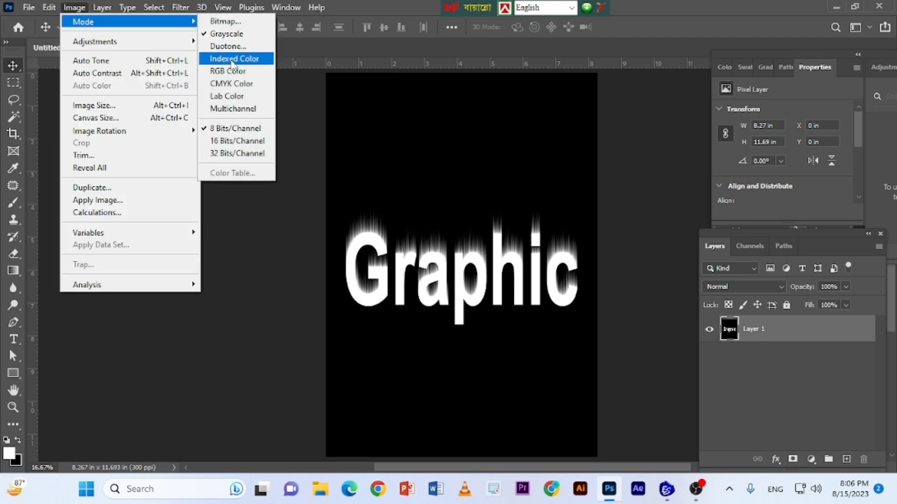
click(251, 60)
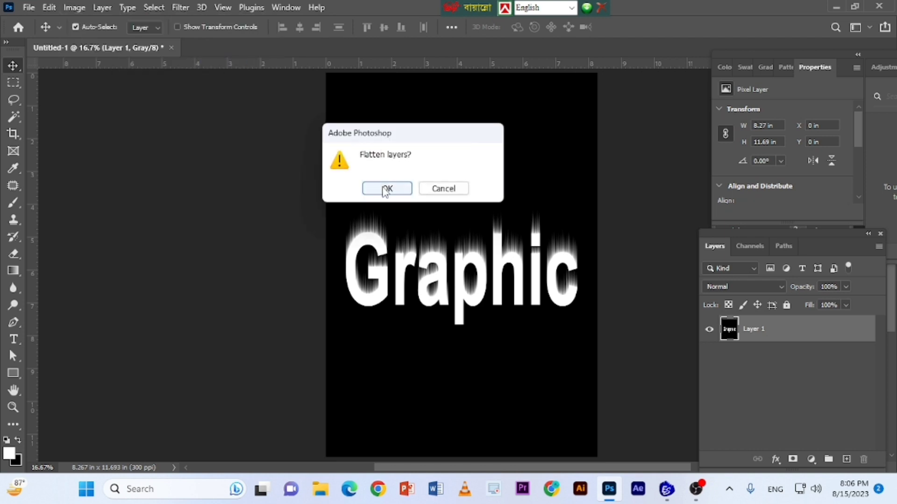
click(386, 189)
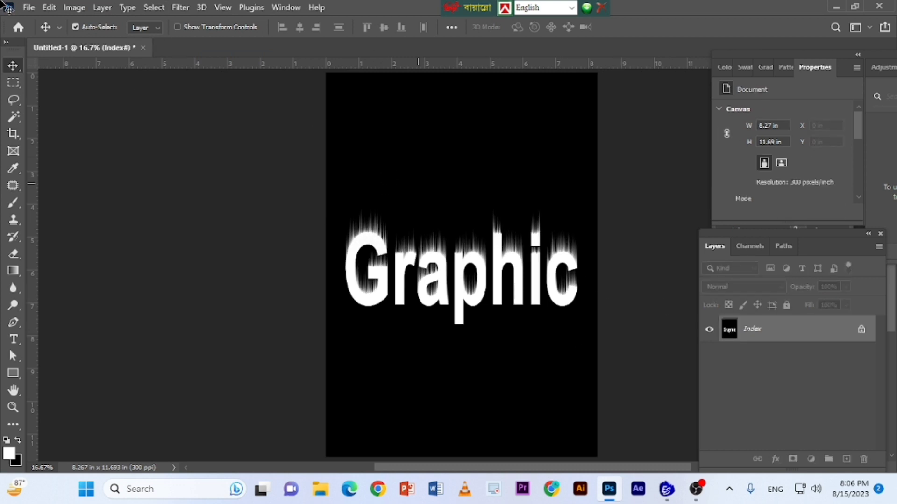
Apply the Black Body color table to the indexed image to give the streaks fire colors
click(75, 10)
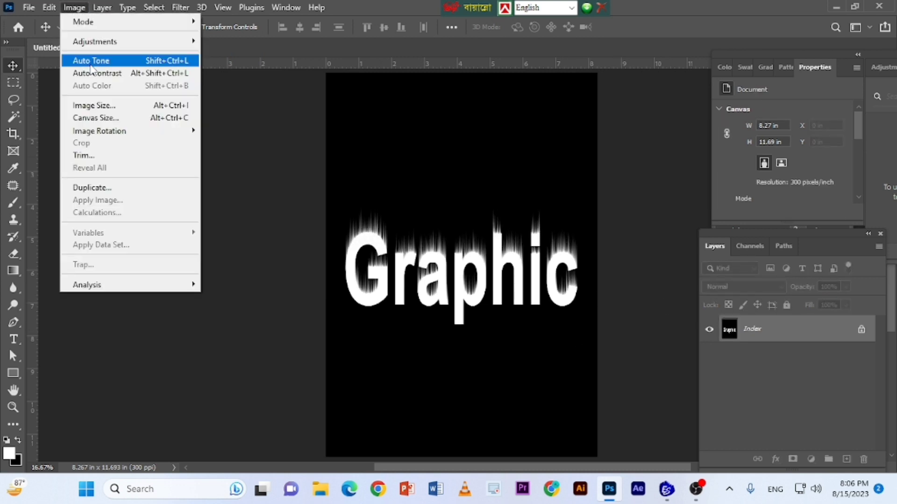
mouse_move(89, 22)
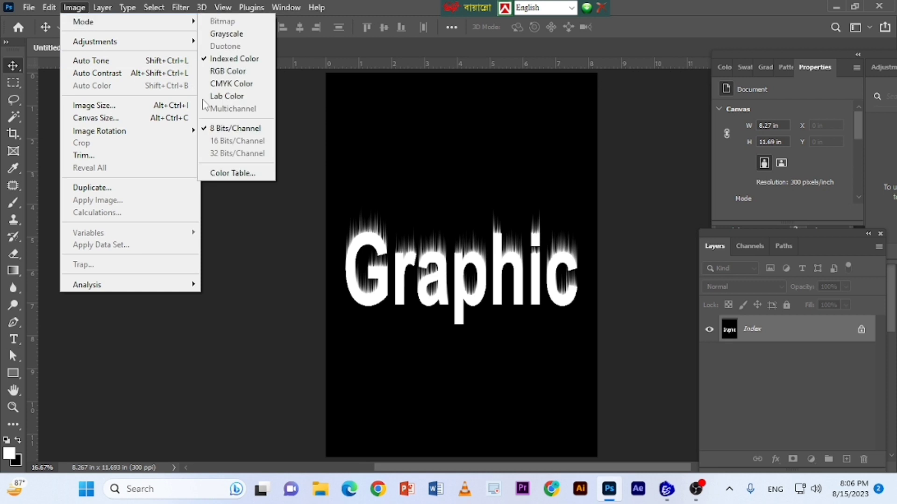
click(242, 174)
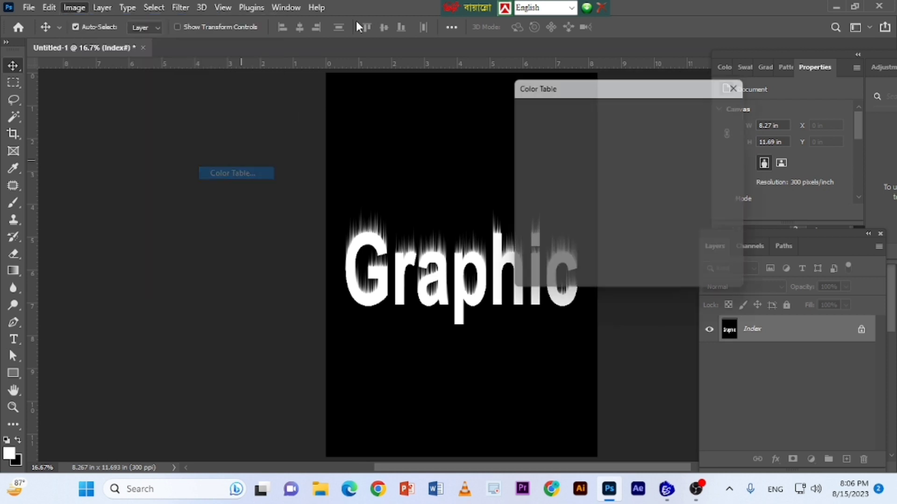
drag(597, 91, 631, 96)
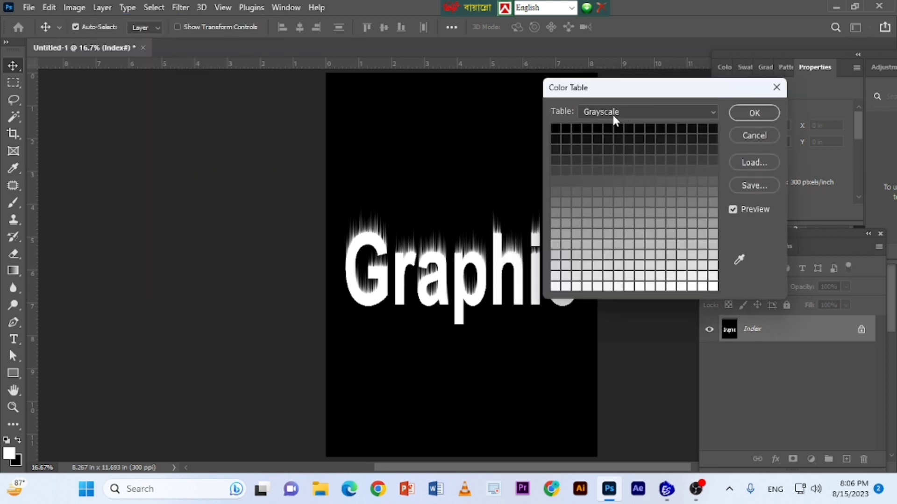
click(712, 112)
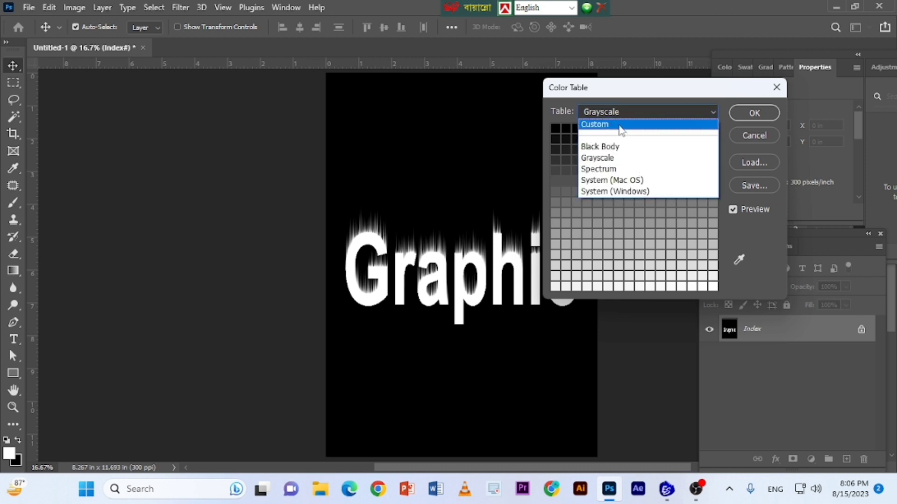
click(609, 147)
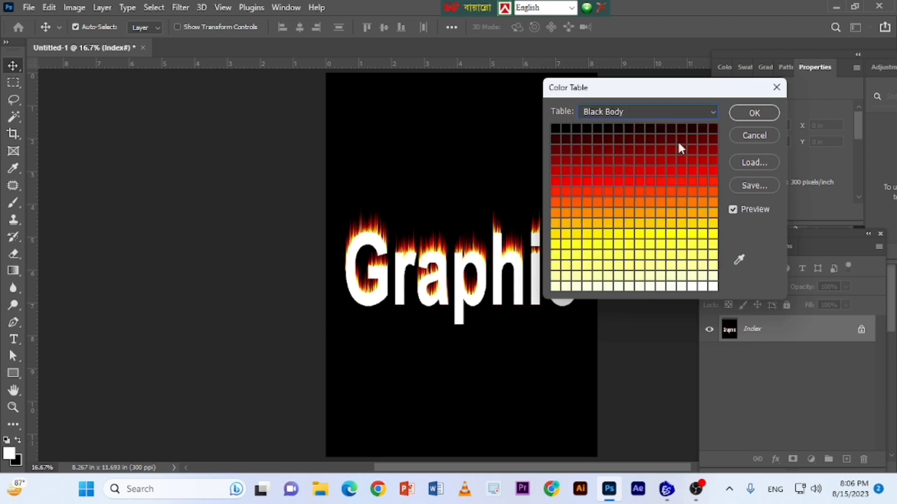
click(754, 114)
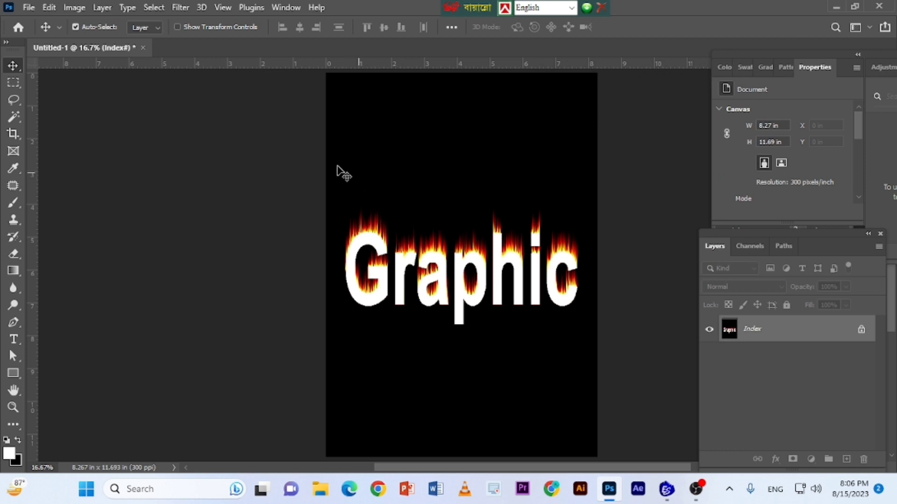
ctrl+click(456, 257)
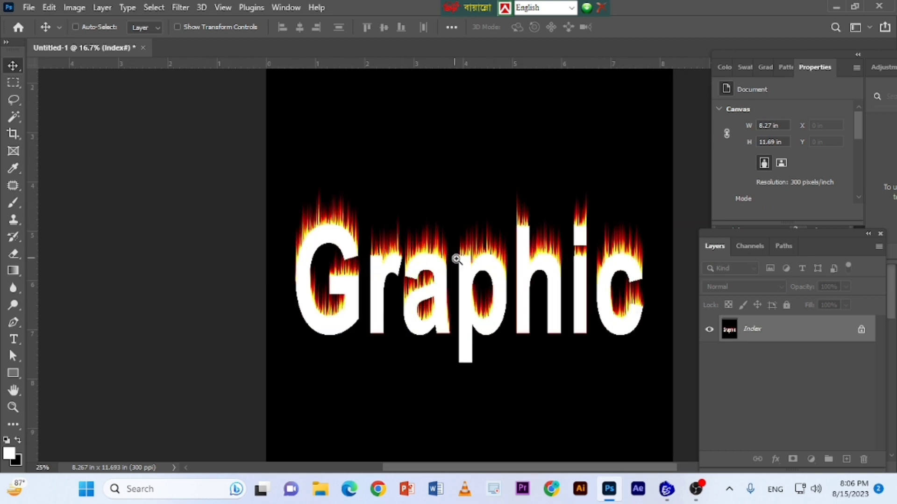
ctrl+click(456, 257)
drag(567, 261, 458, 274)
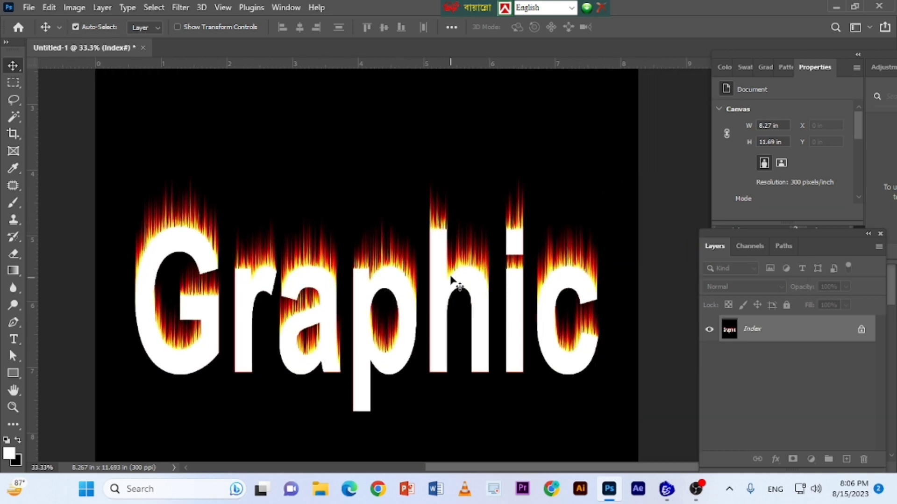